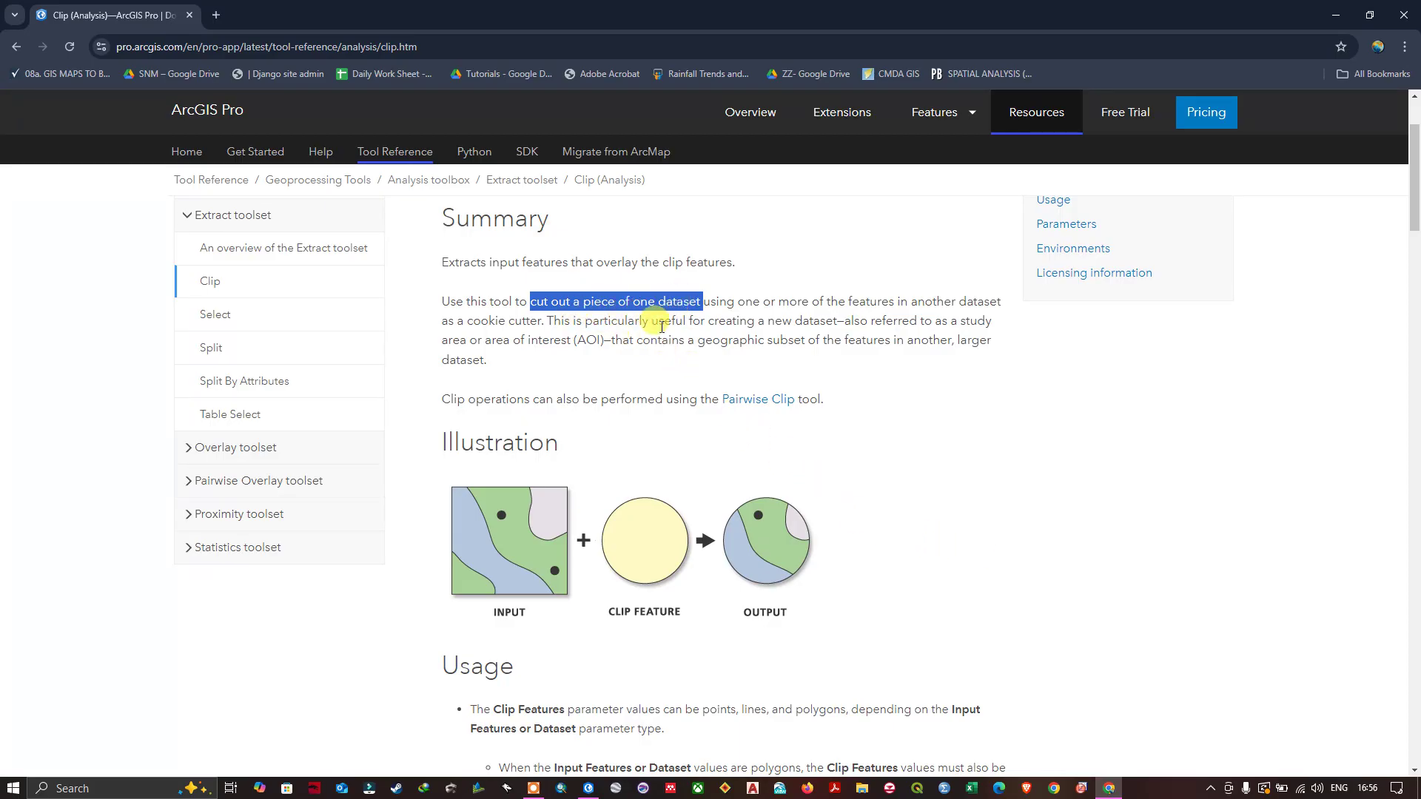
Step: Review the Illustration section of the Clip tool's documentation page and switch to the ArcGIS Pro map
click(447, 451)
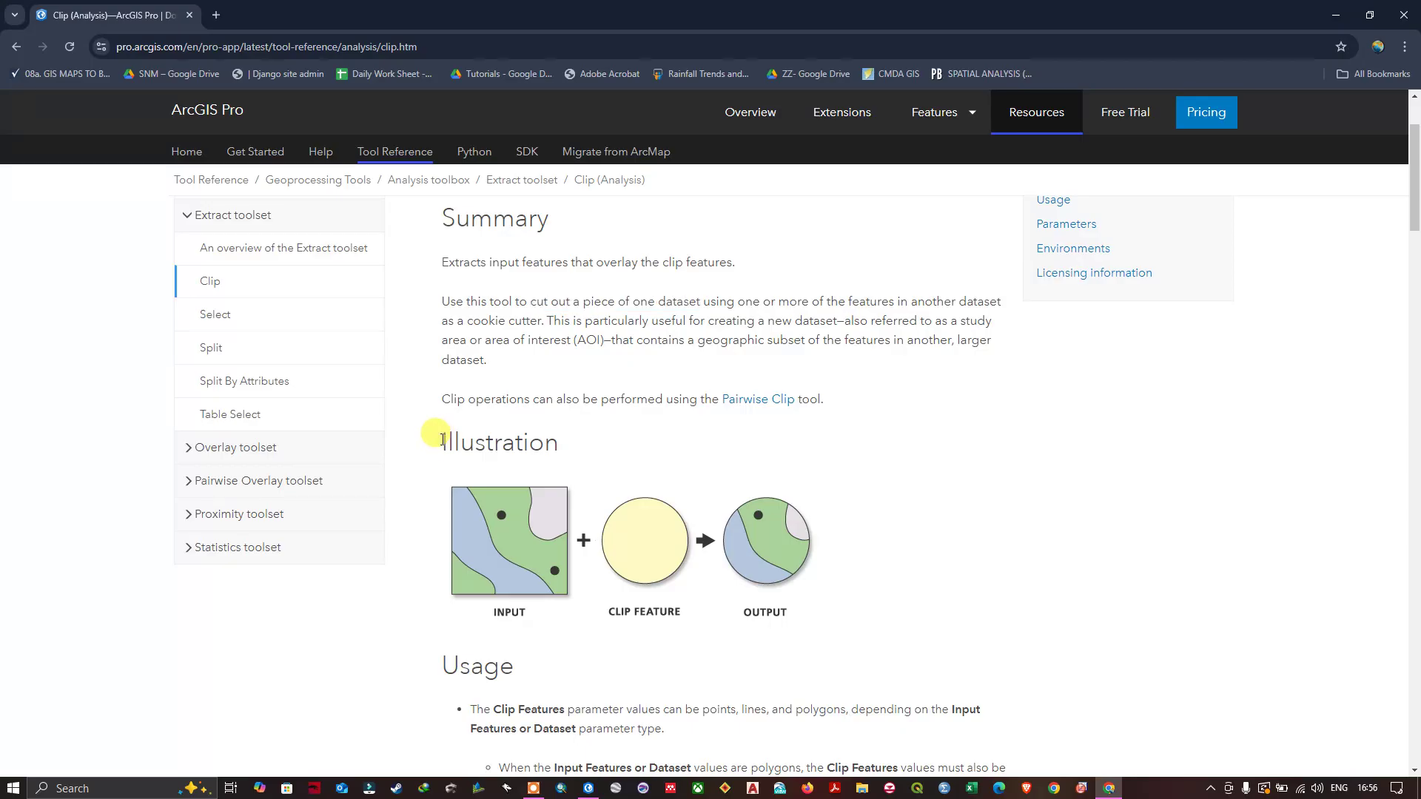
drag(443, 440, 557, 444)
click(563, 670)
click(1335, 15)
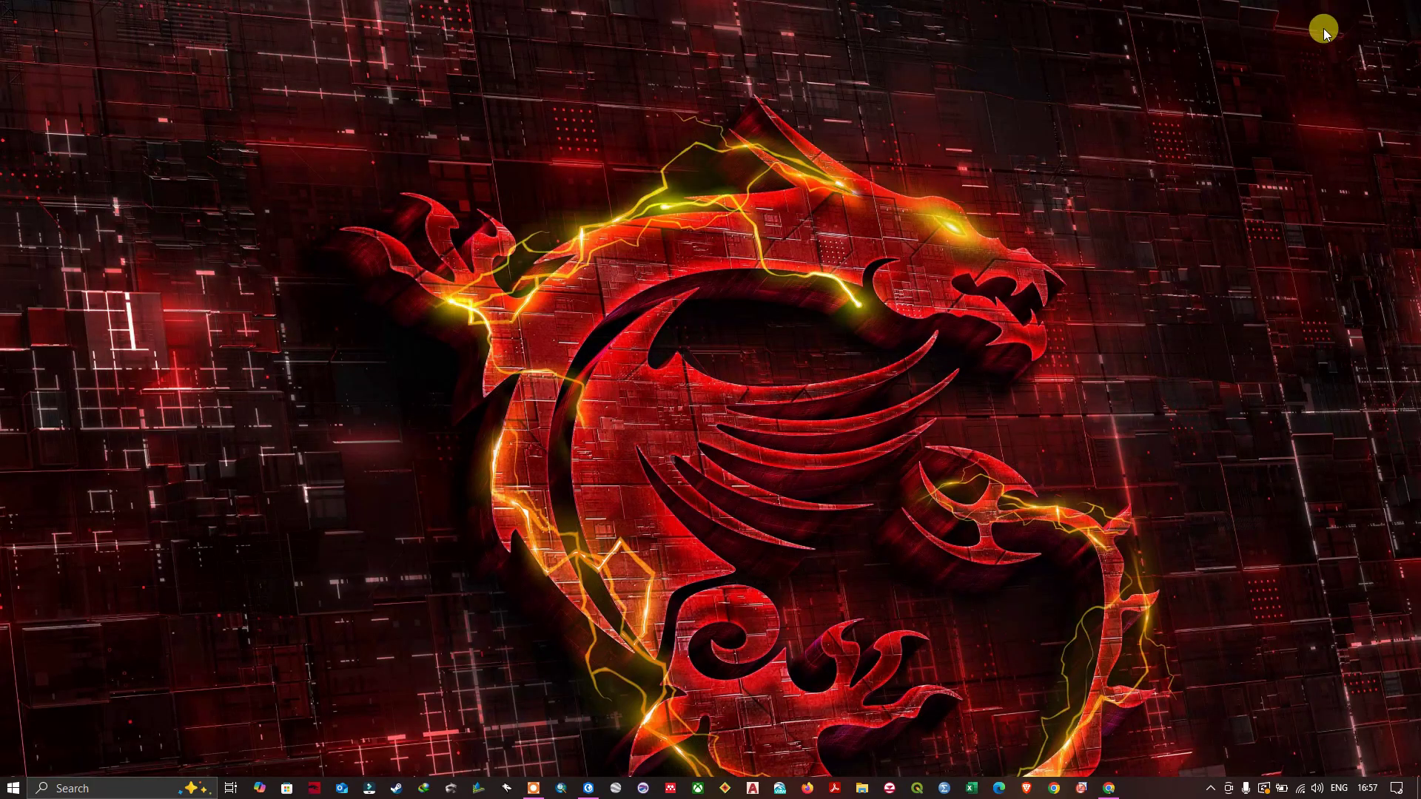
click(589, 788)
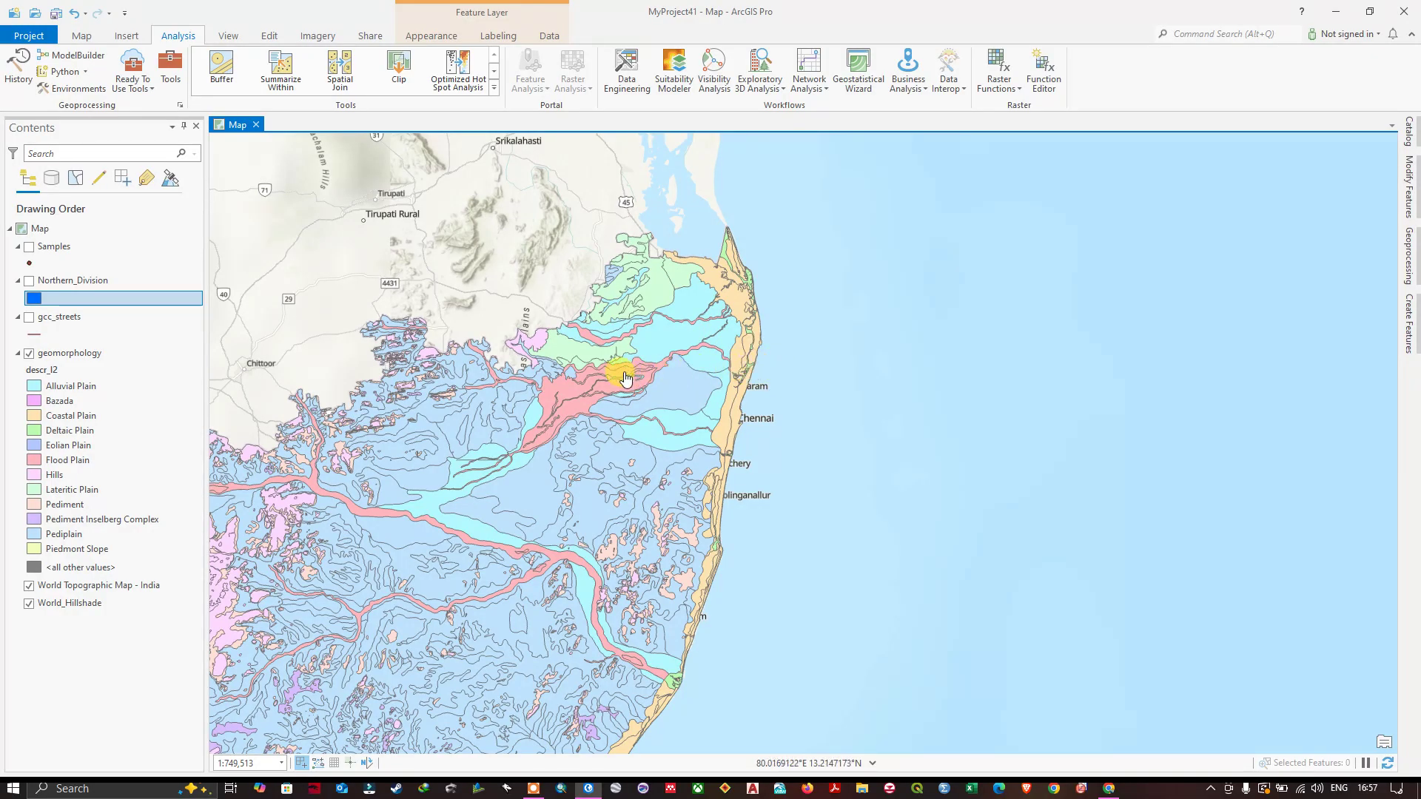
Step: Turn on the Northern_Division layer to show the clip boundary over the geomorphology layer
click(29, 281)
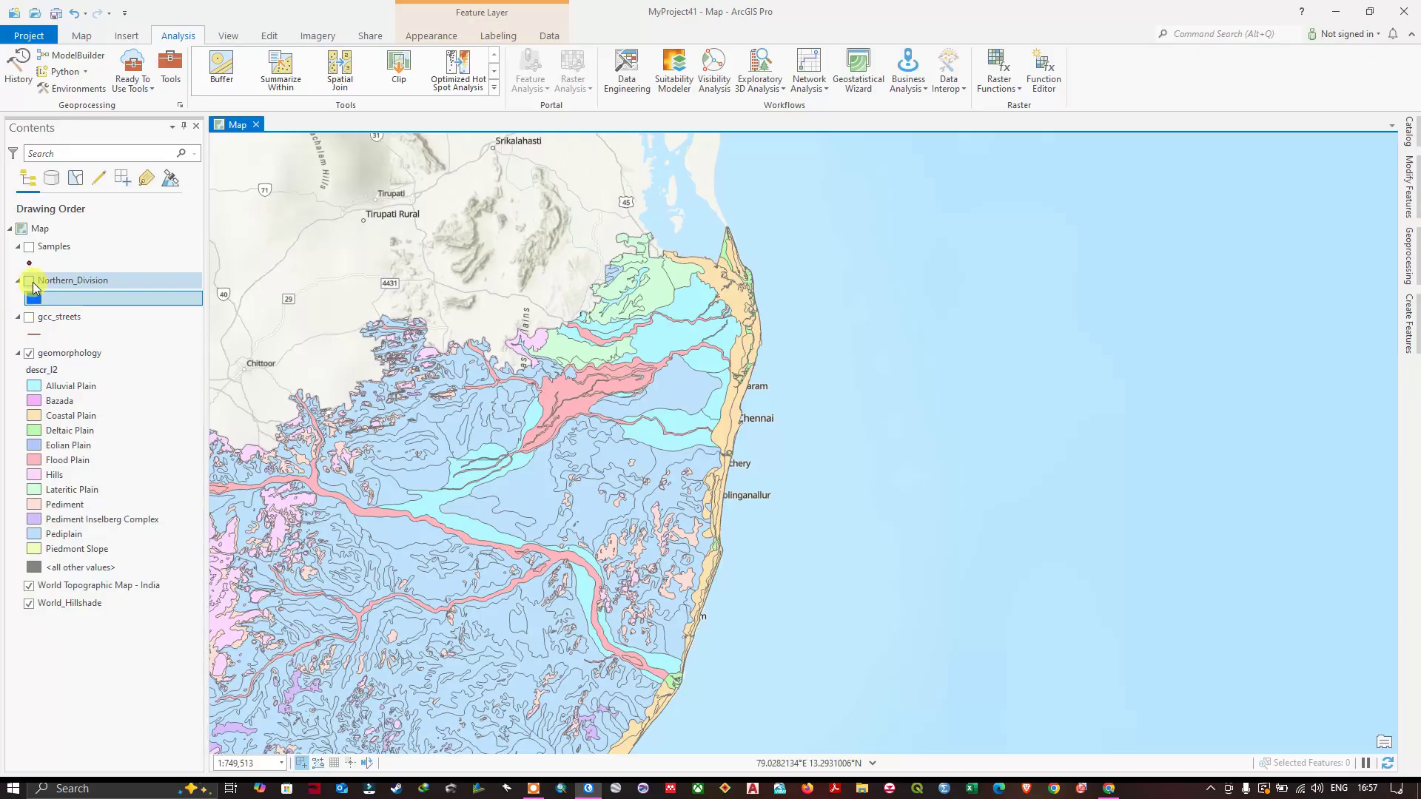
click(730, 400)
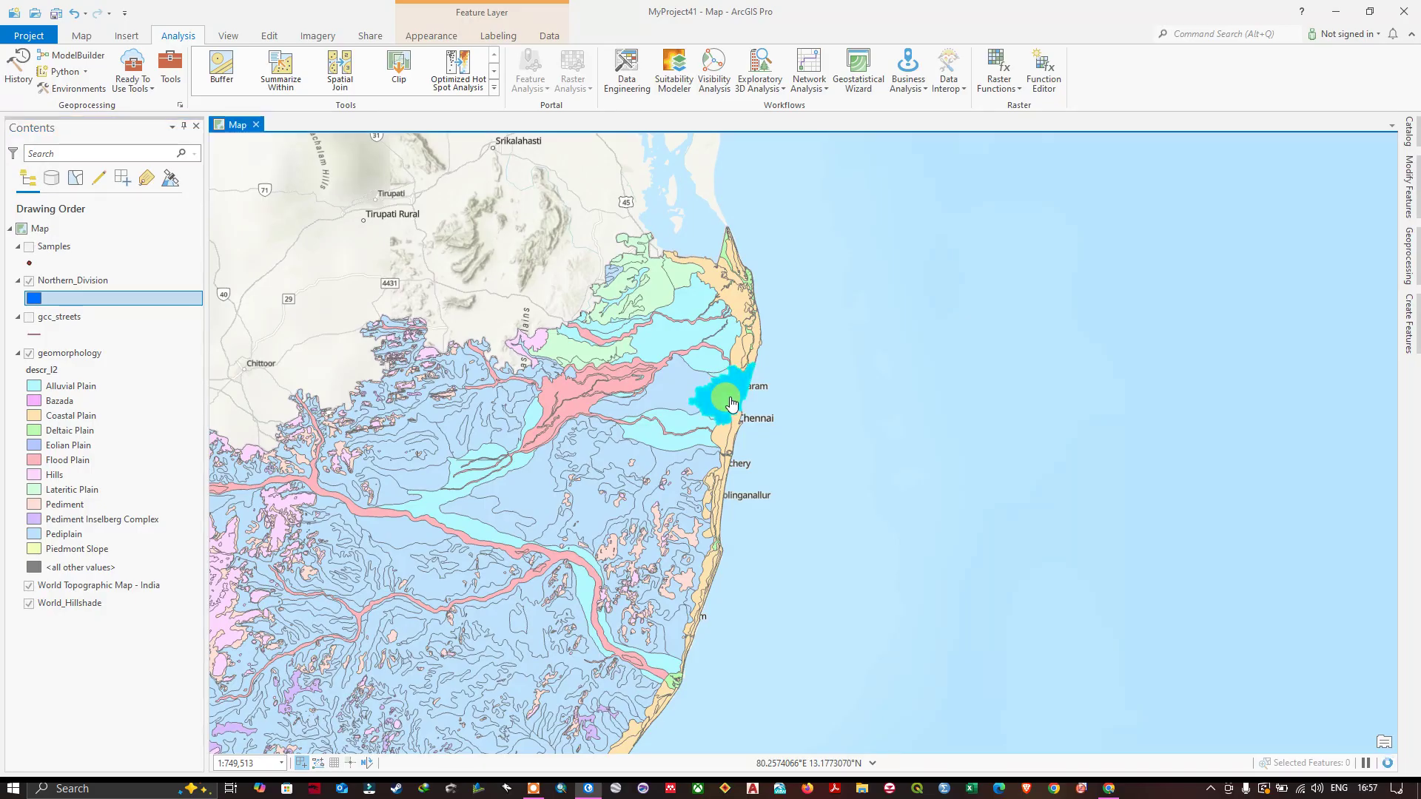
click(818, 344)
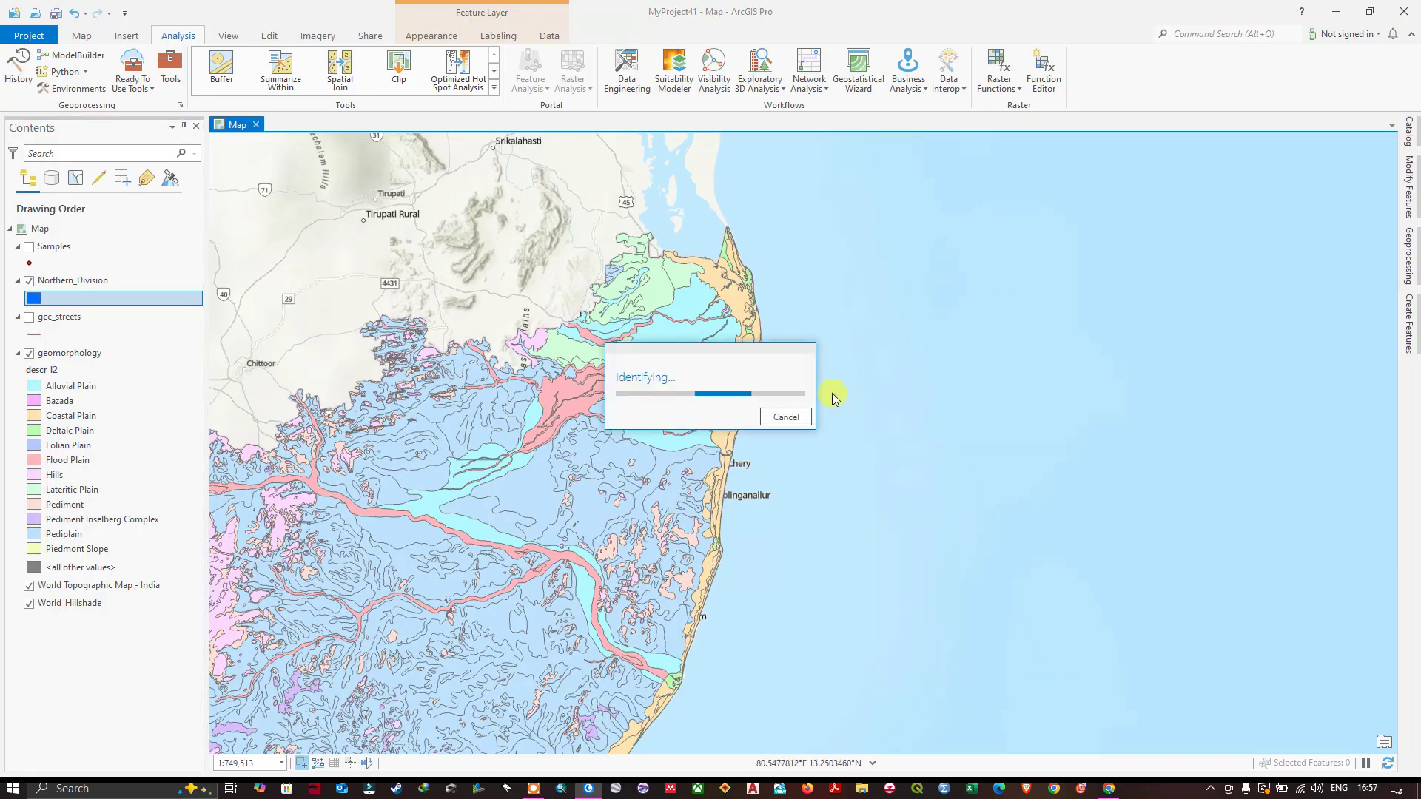
click(786, 416)
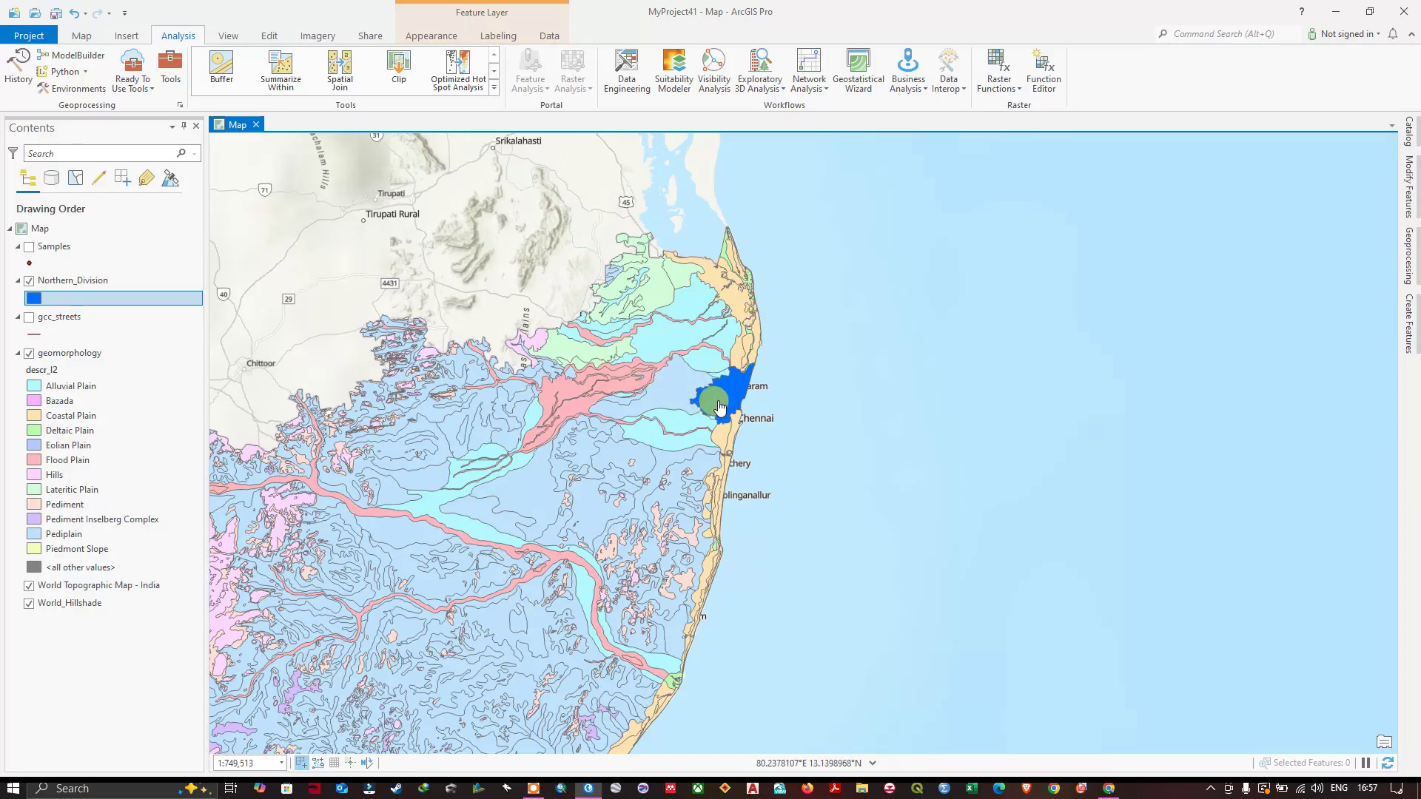
scroll(718, 391, up, 4)
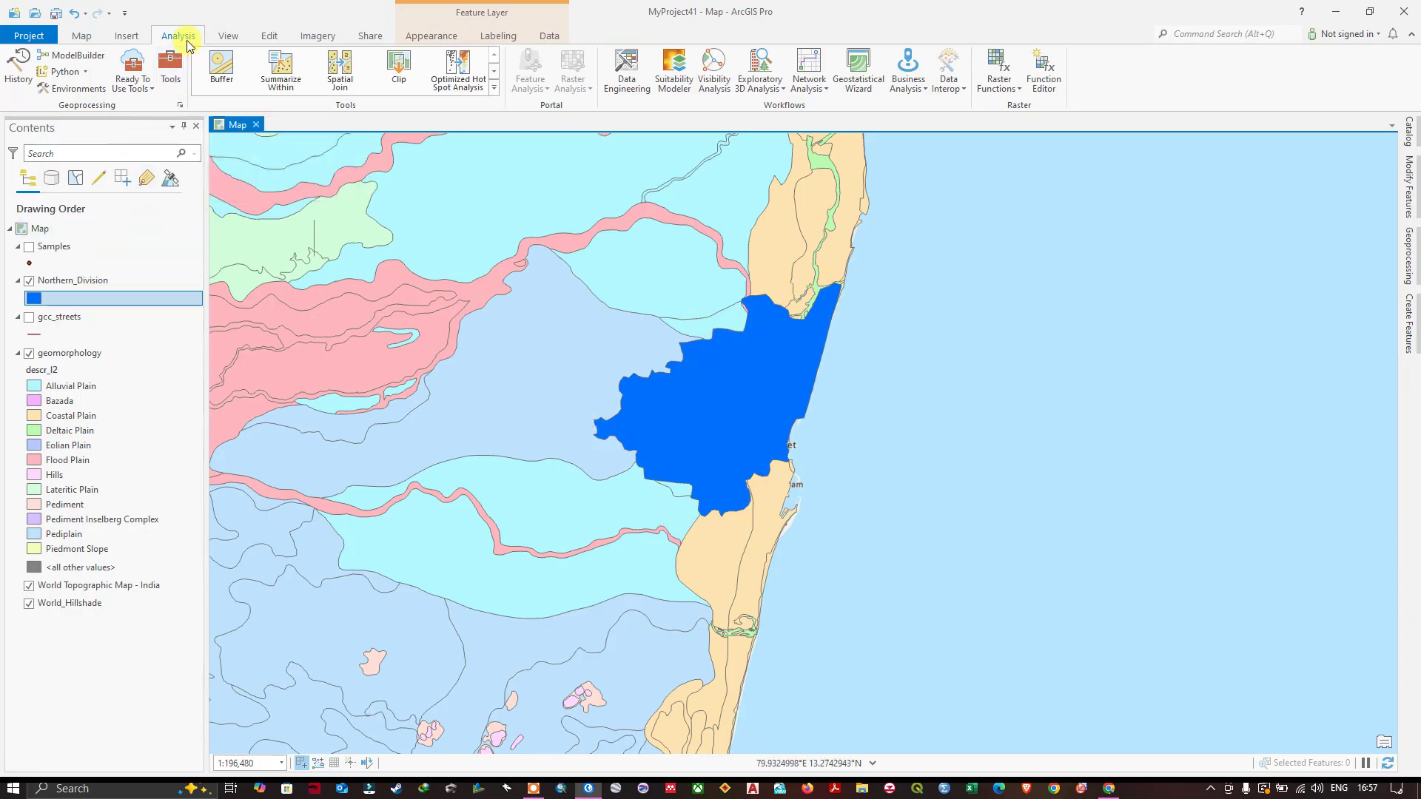
Step: Find the Clip tool from Analysis Tools among the geoprocessing tools and open it
click(170, 77)
click(1233, 154)
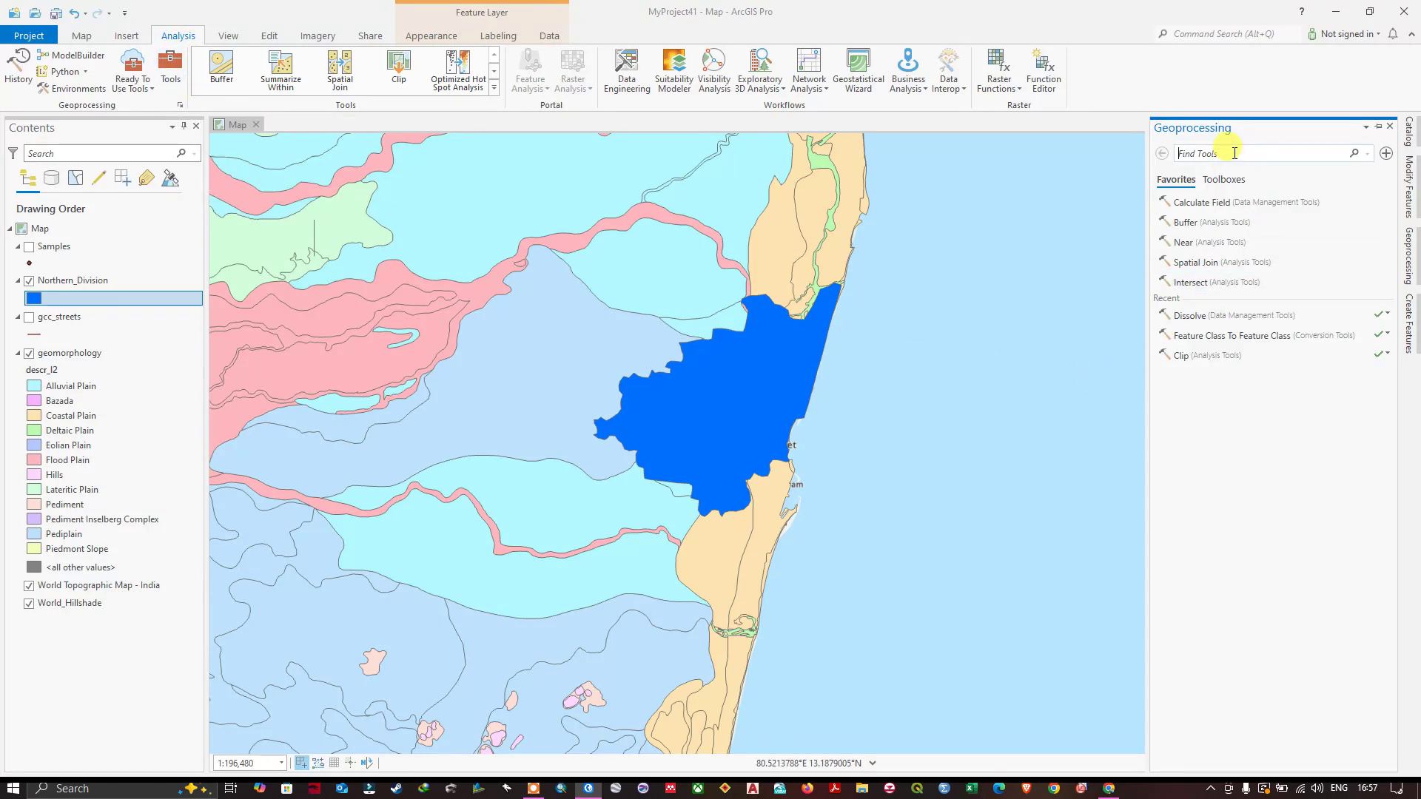
text(cli)
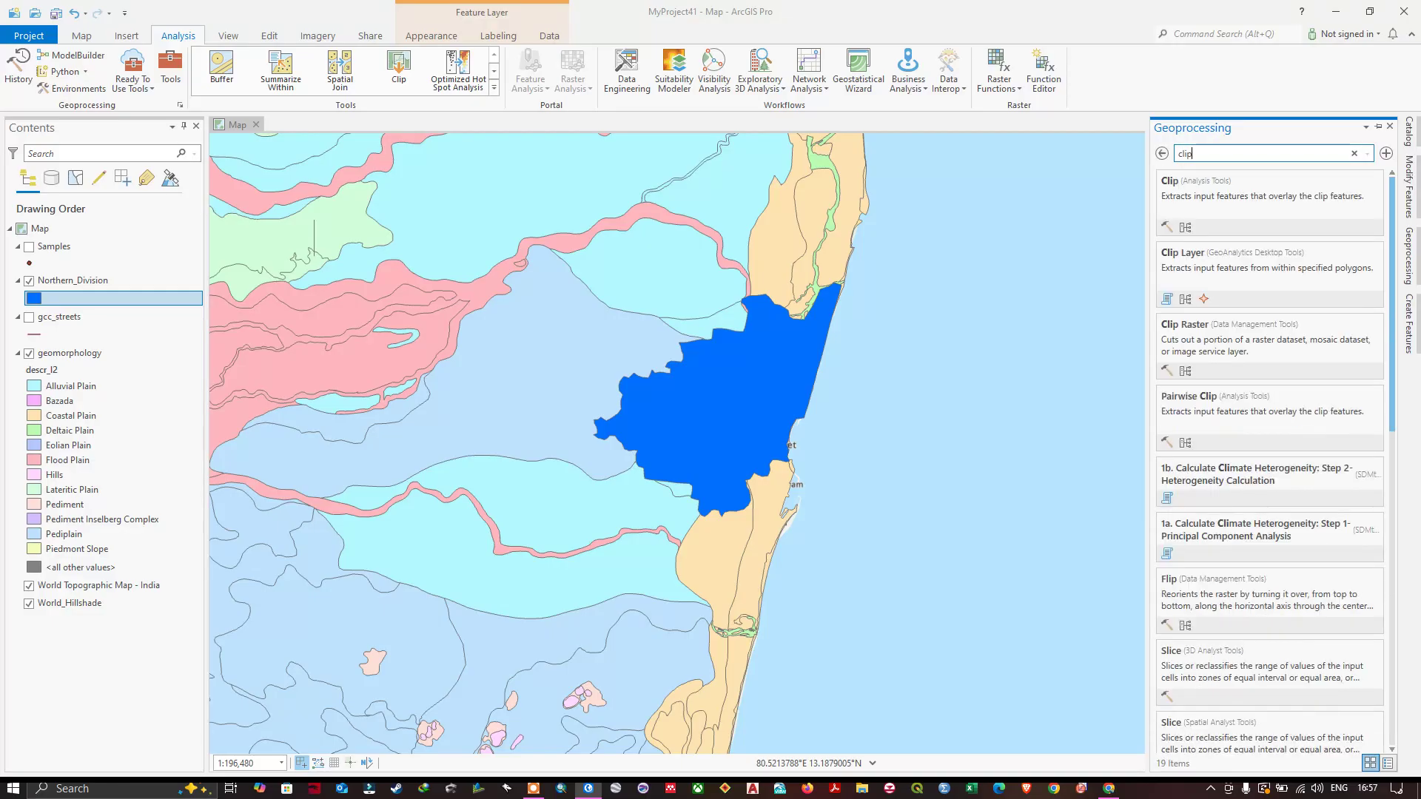
text(p)
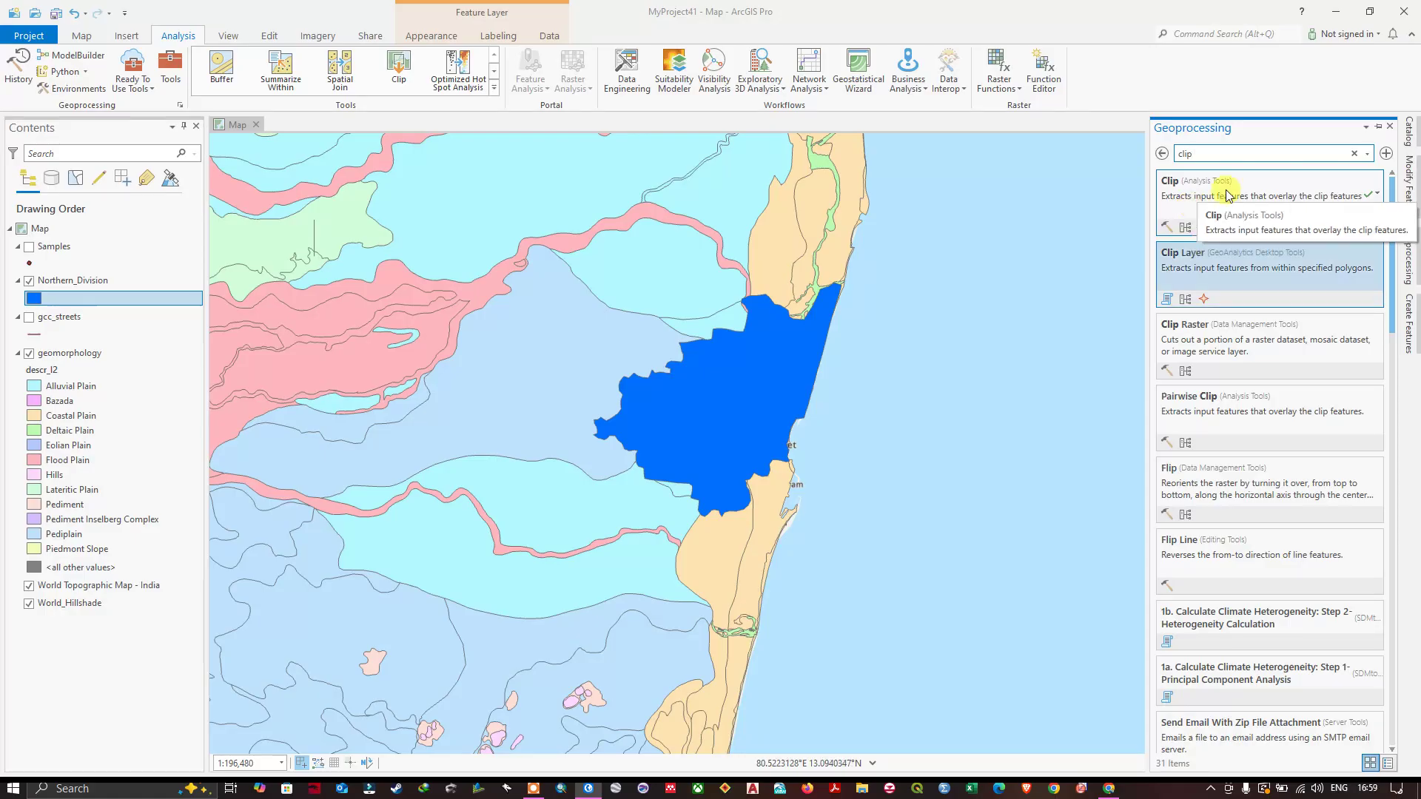
click(1172, 190)
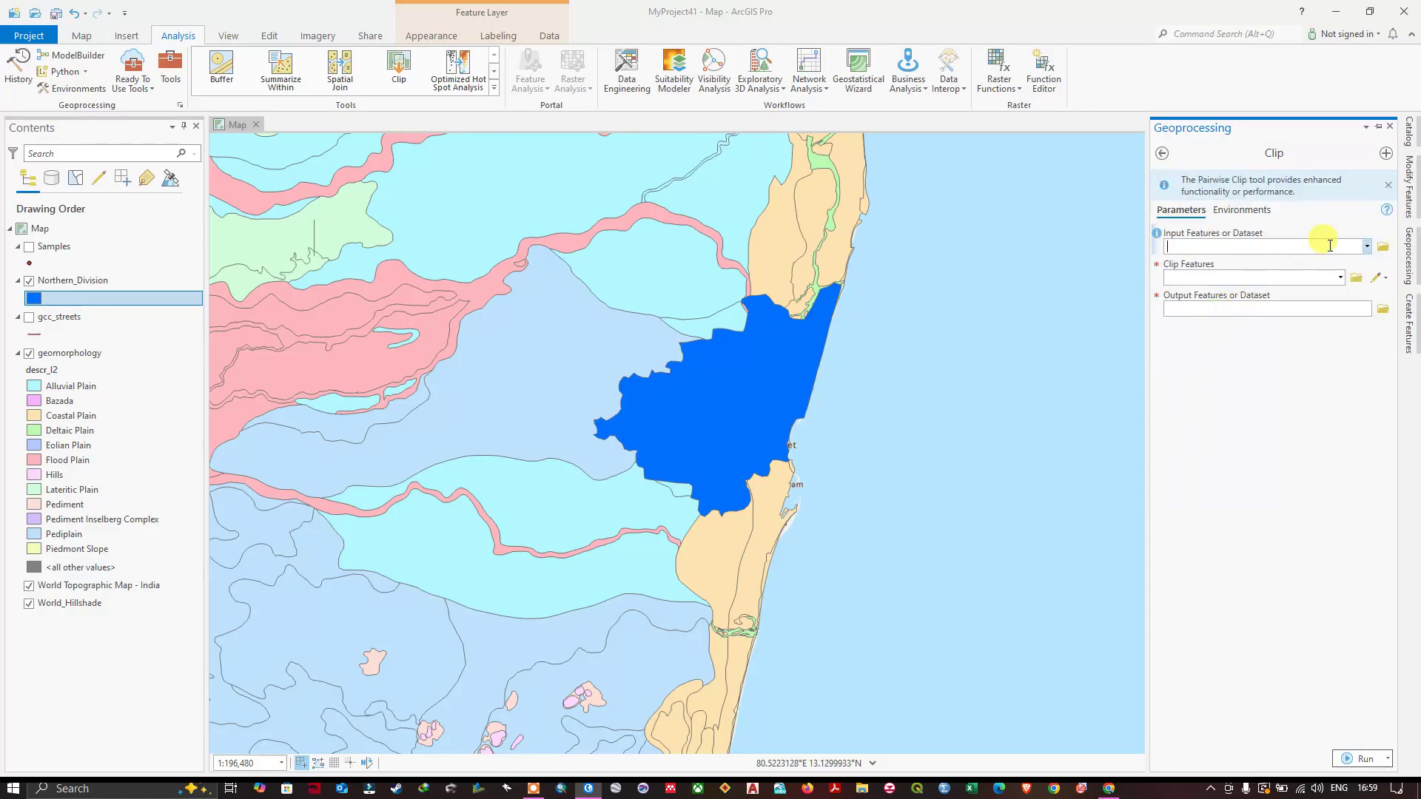
Step: Clip the geomorphology layer with Northern_Division as the clip features, keeping the default output dataset
click(1366, 246)
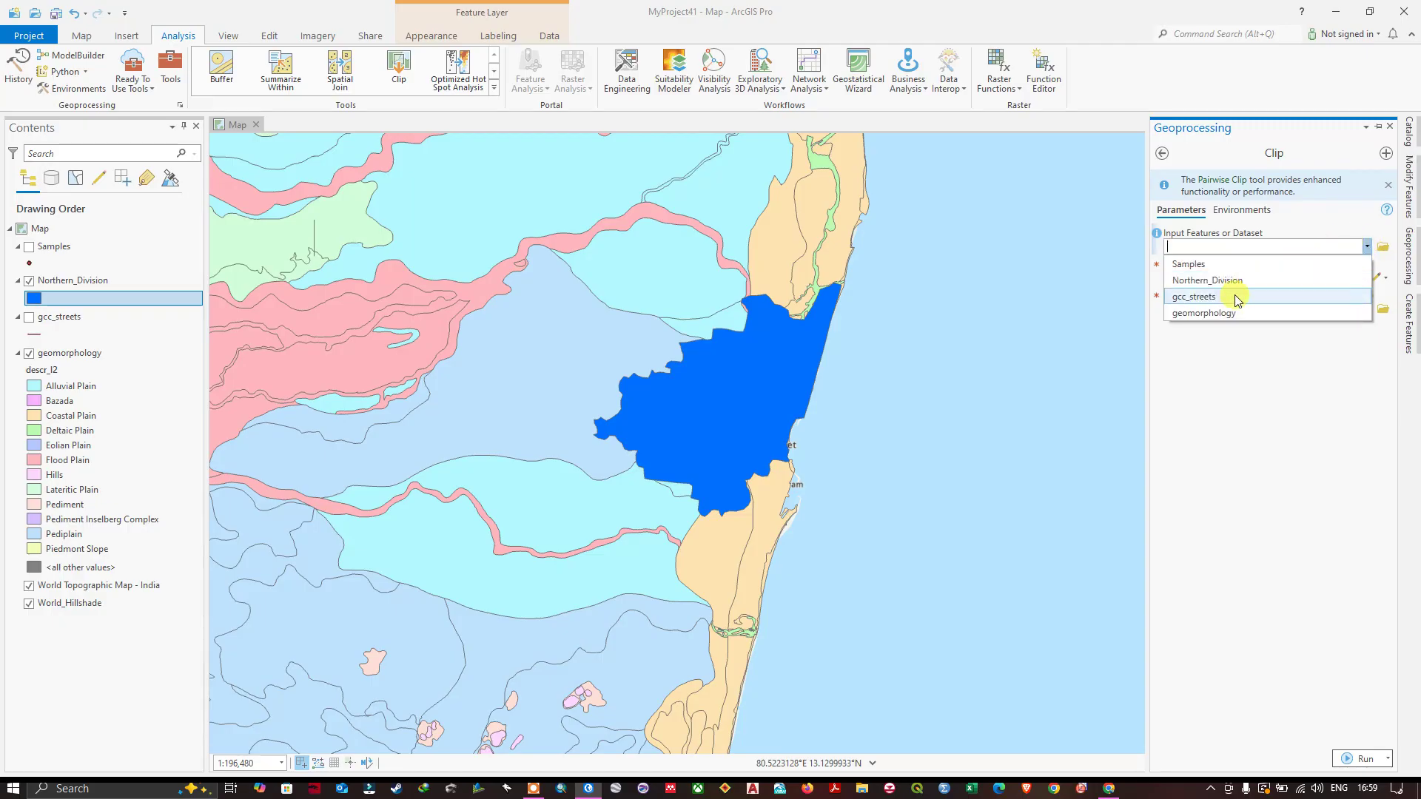
click(1207, 313)
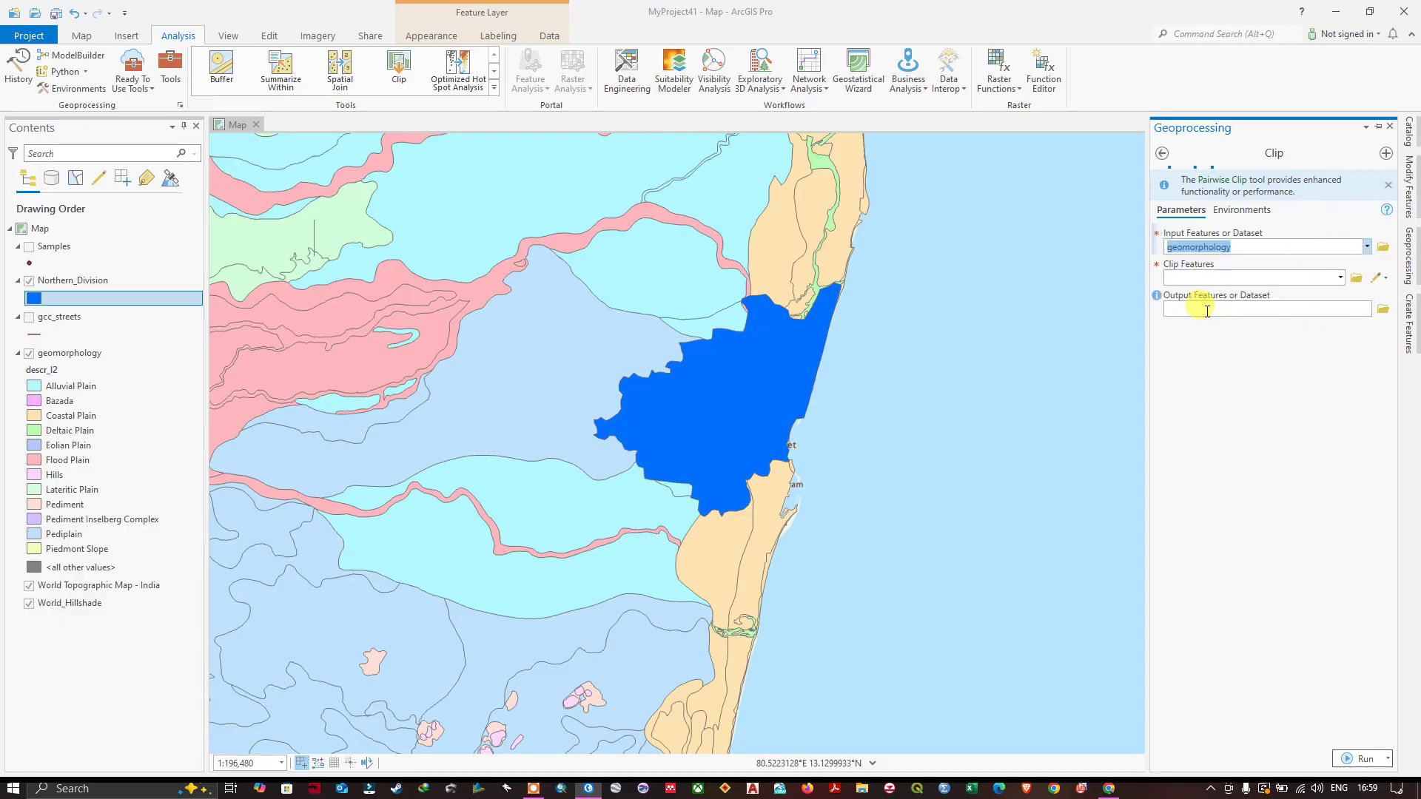
click(1339, 279)
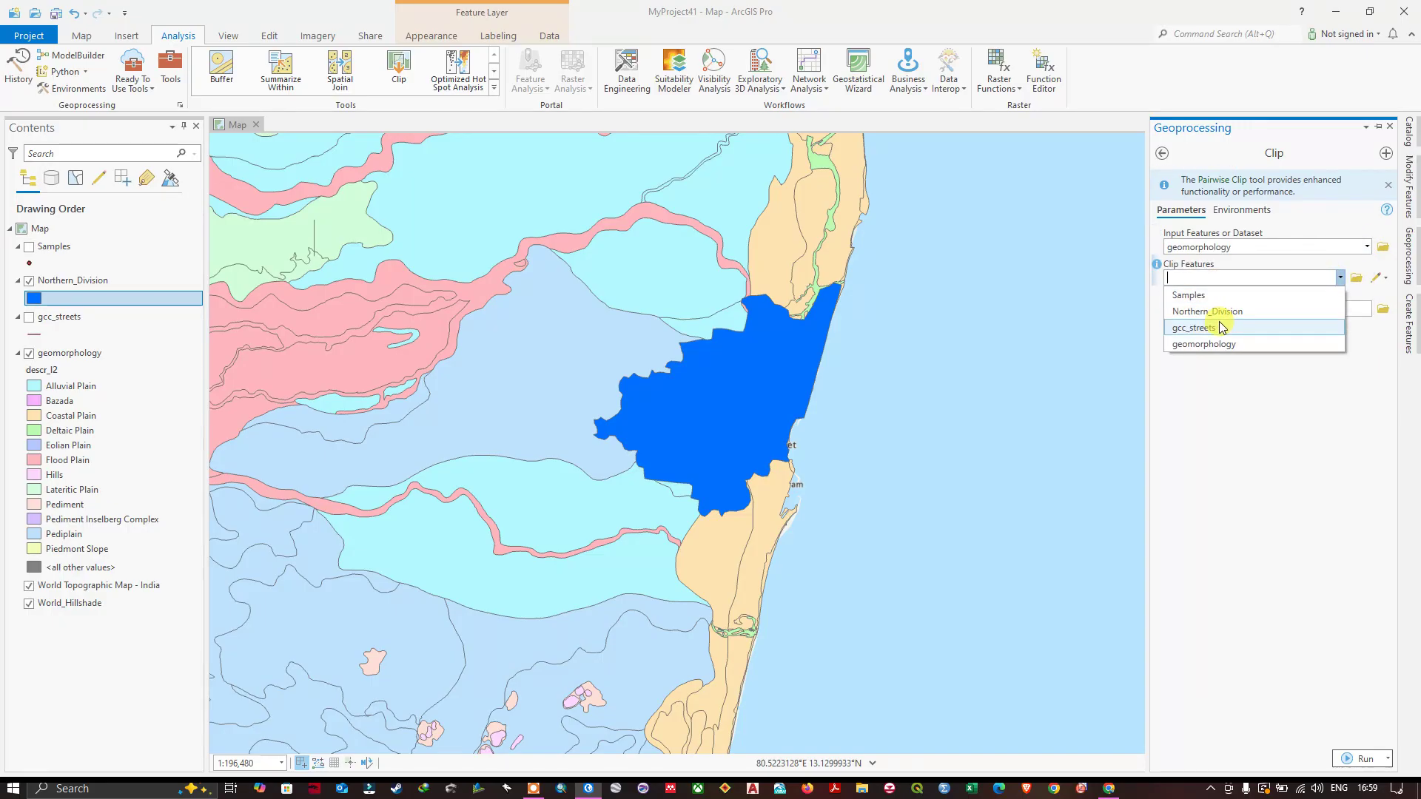
click(1225, 311)
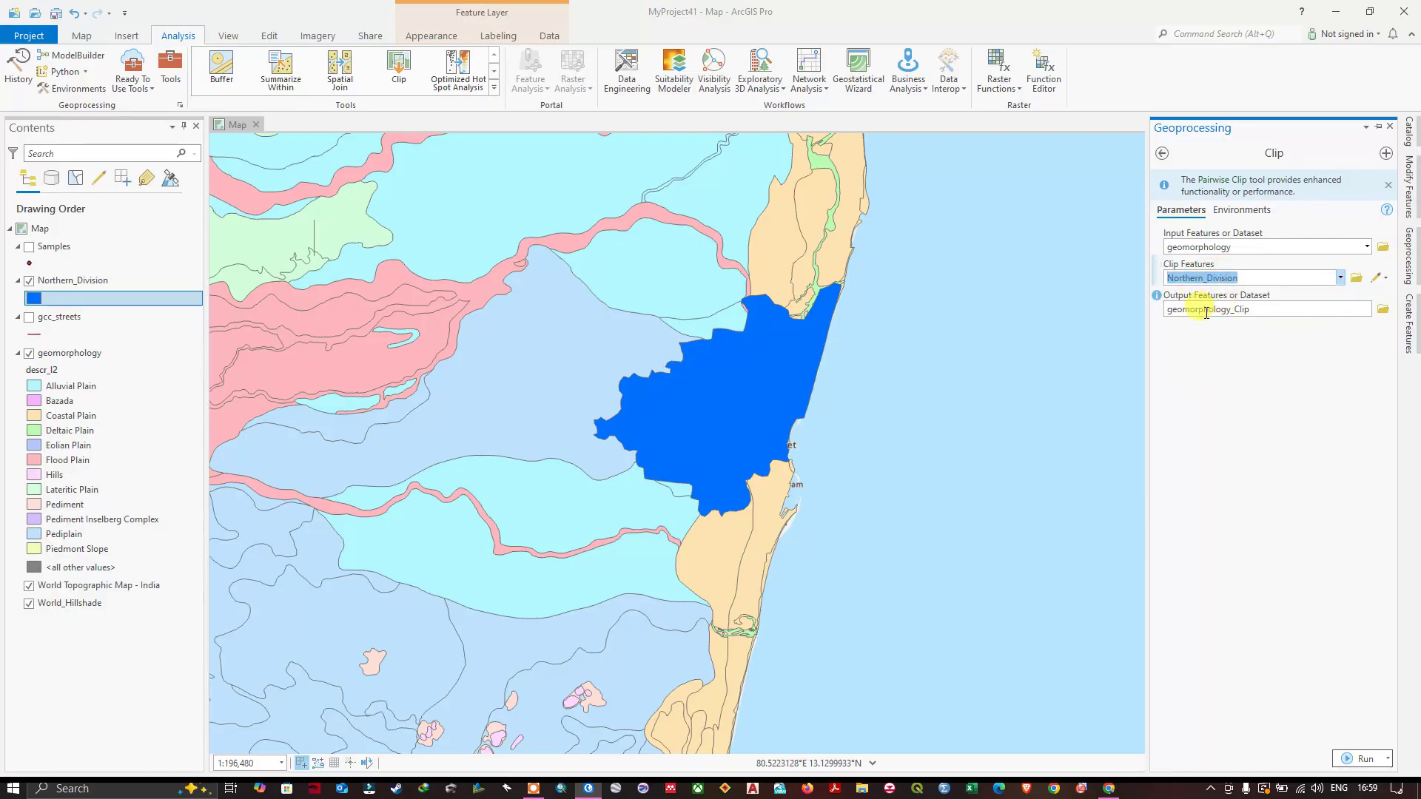
click(1258, 310)
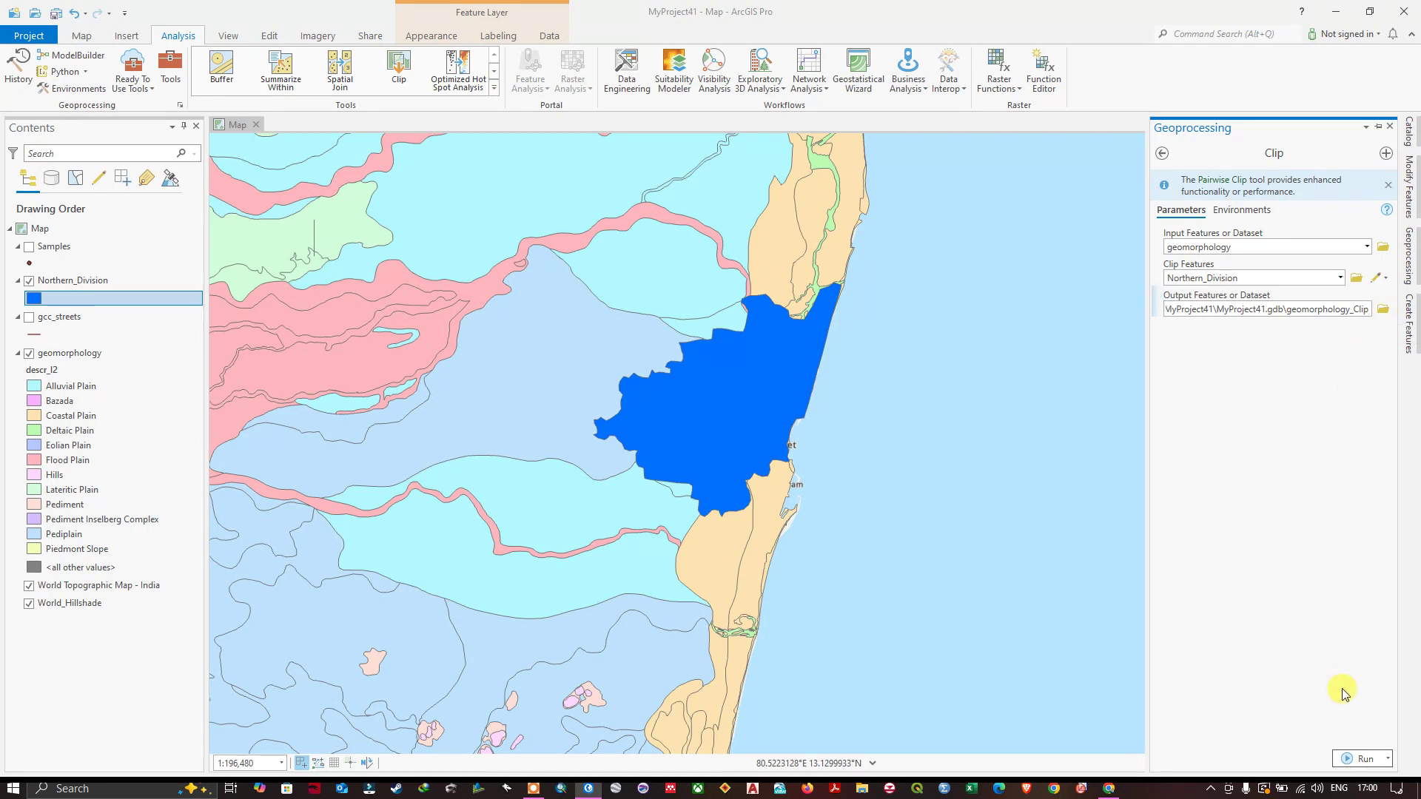
click(1364, 762)
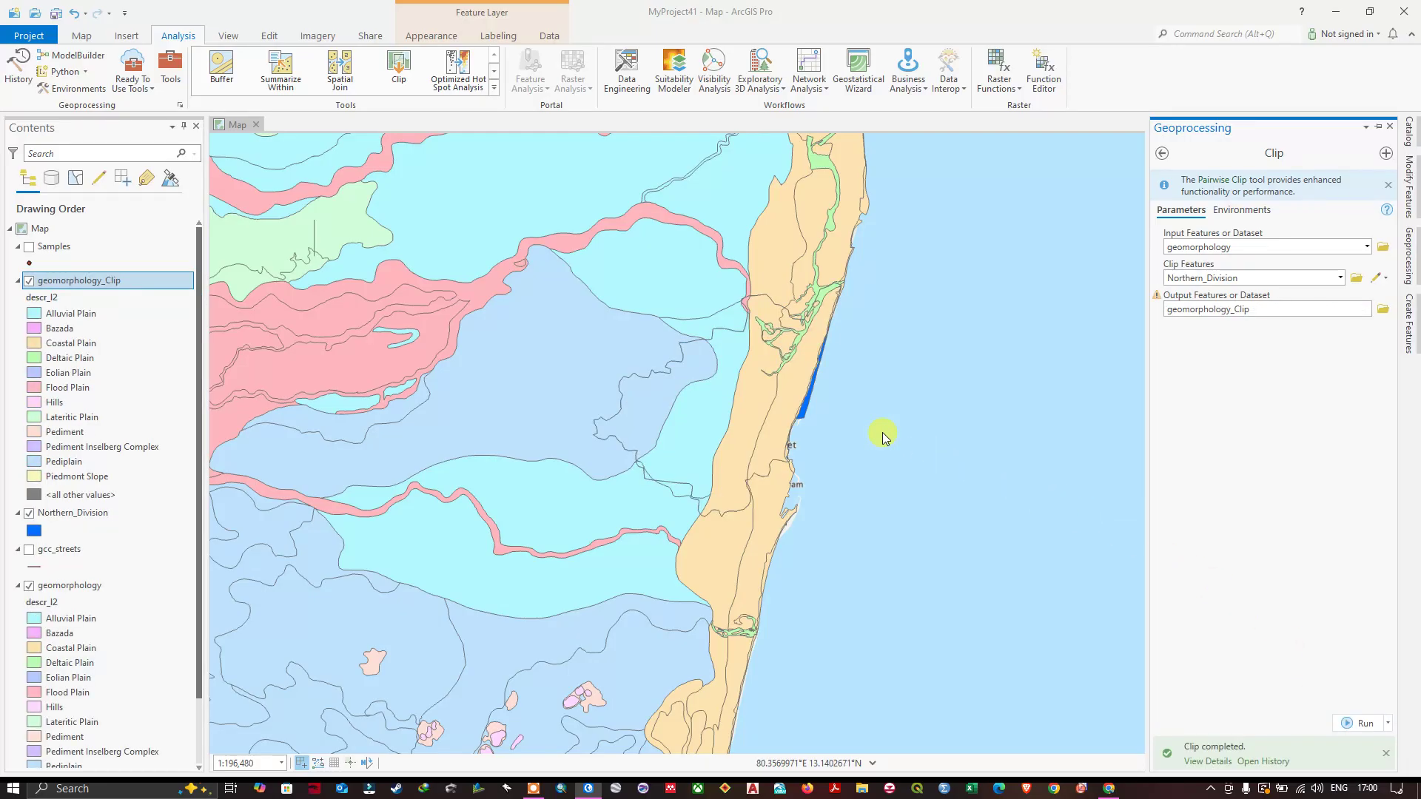
Step: Hide the original geomorphology layer and inspect the clipped layer on the map
click(30, 587)
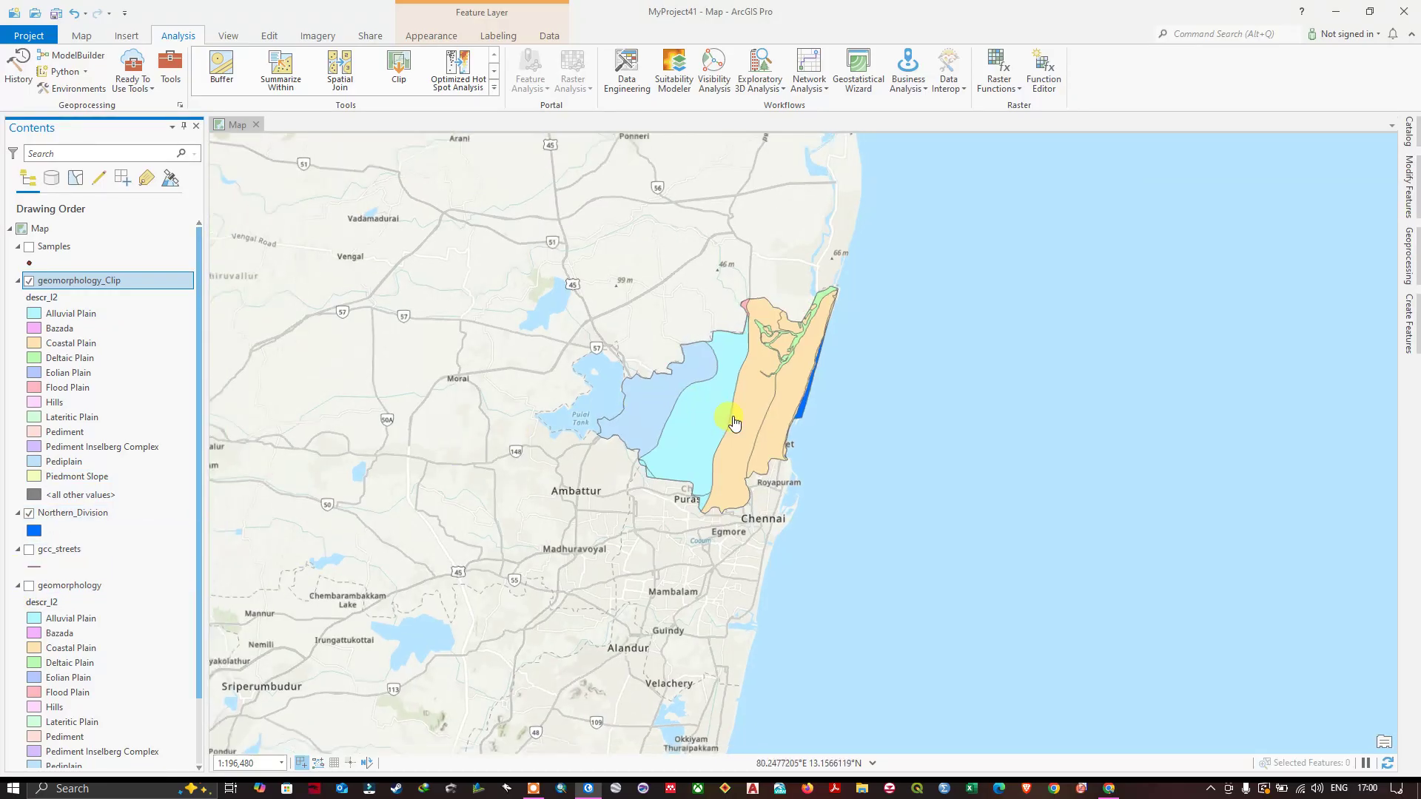
scroll(712, 408, down, 3)
scroll(712, 408, up, 3)
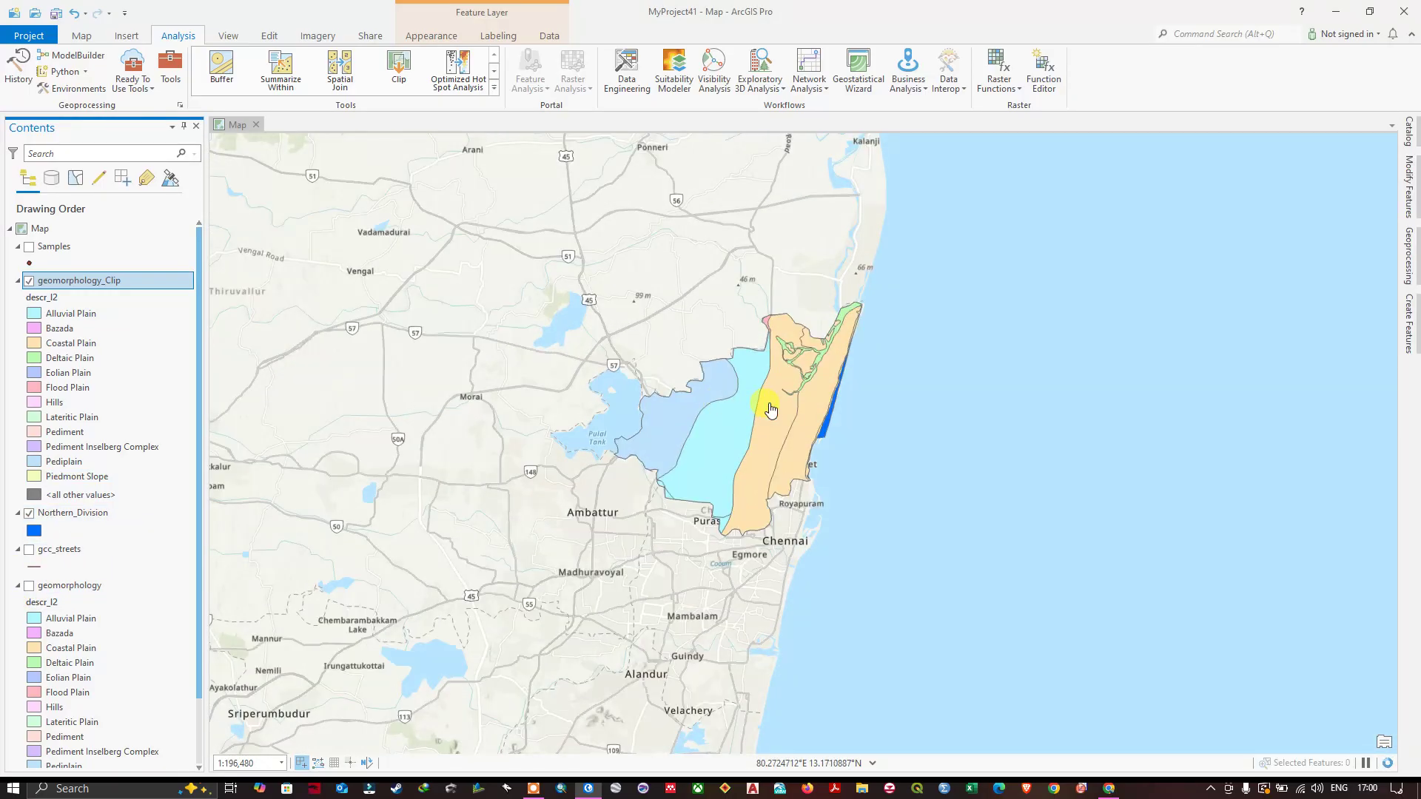
scroll(748, 406, up, 2)
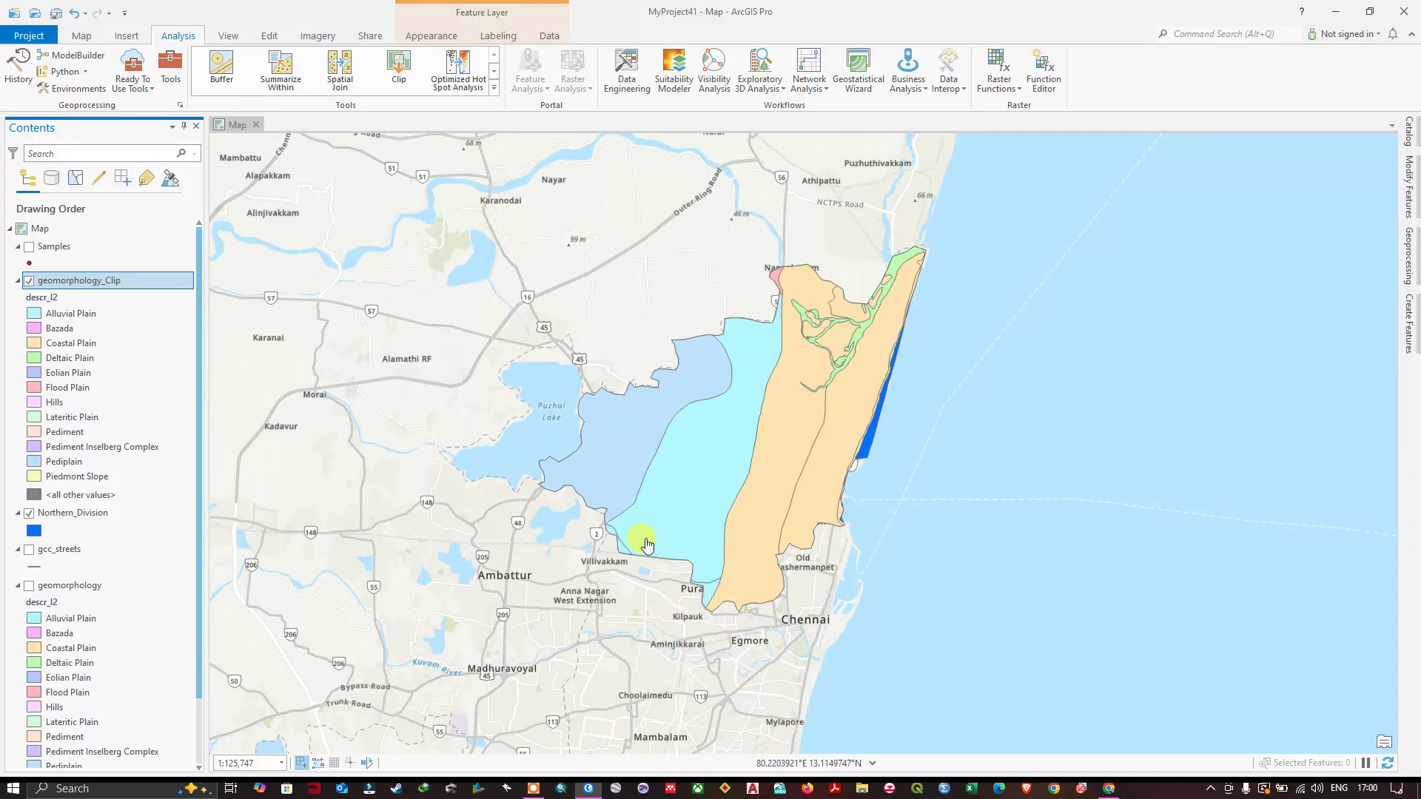
scroll(945, 314, down, 2)
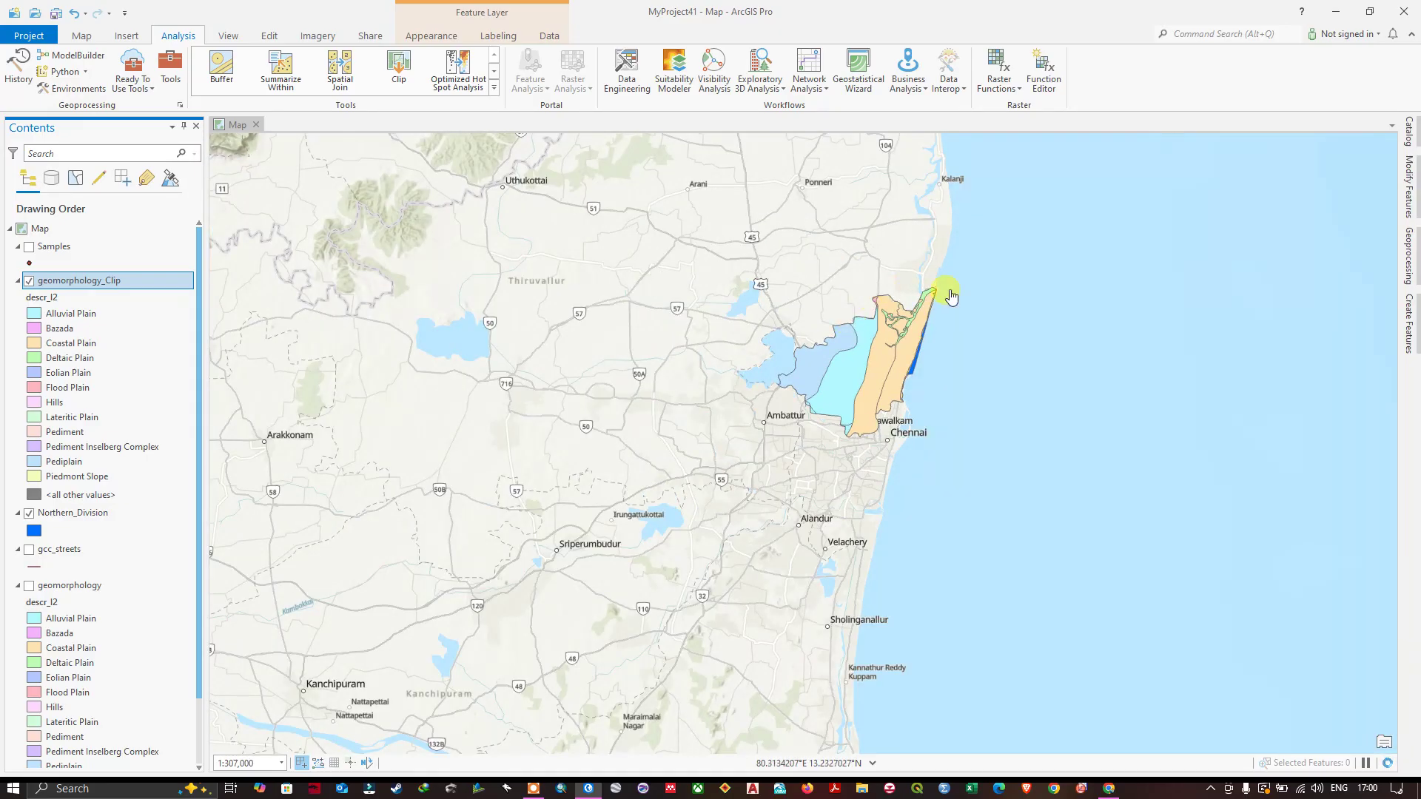
scroll(934, 312, down, 1)
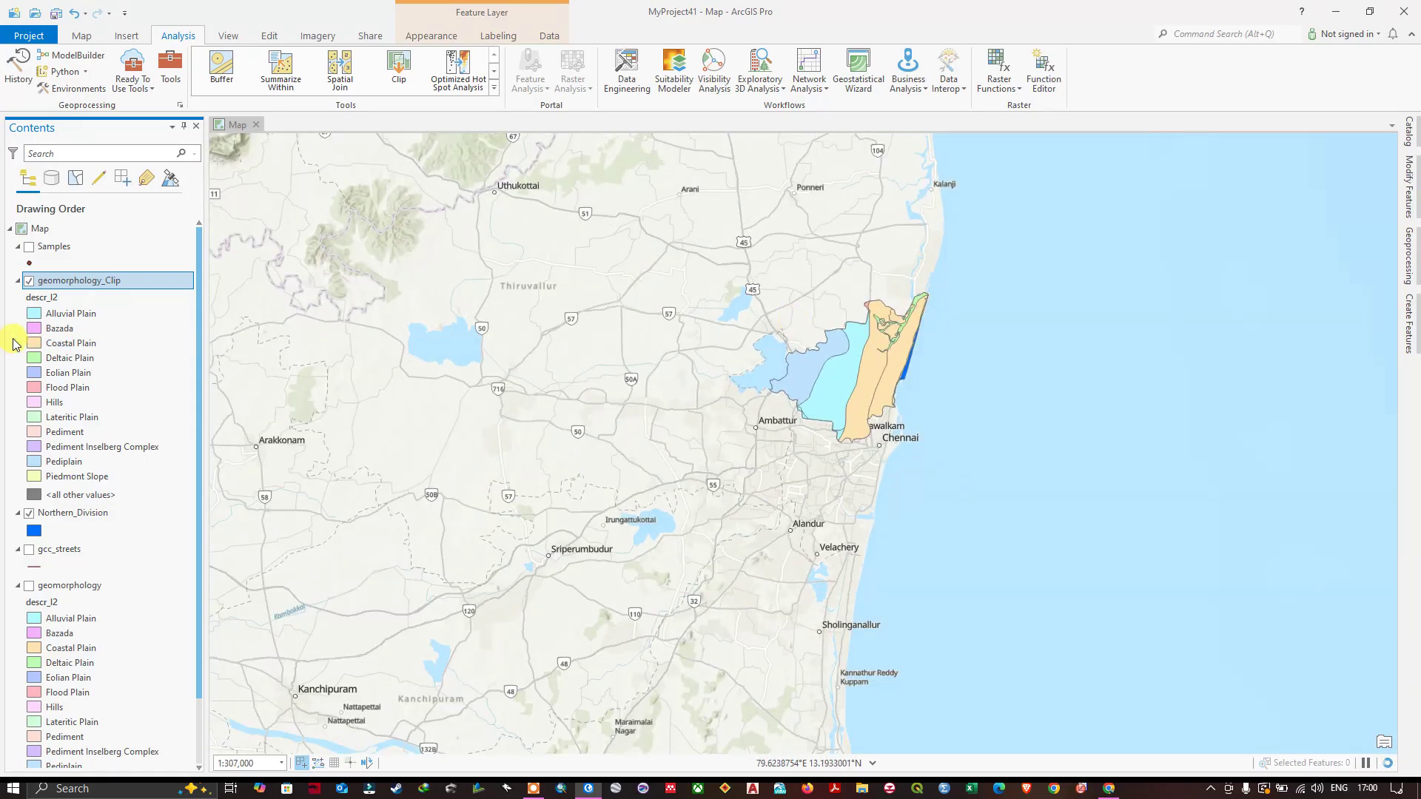
Step: Compare the clipped layer with the original geomorphology and Northern_Division layers by toggling their visibility
click(29, 283)
click(29, 586)
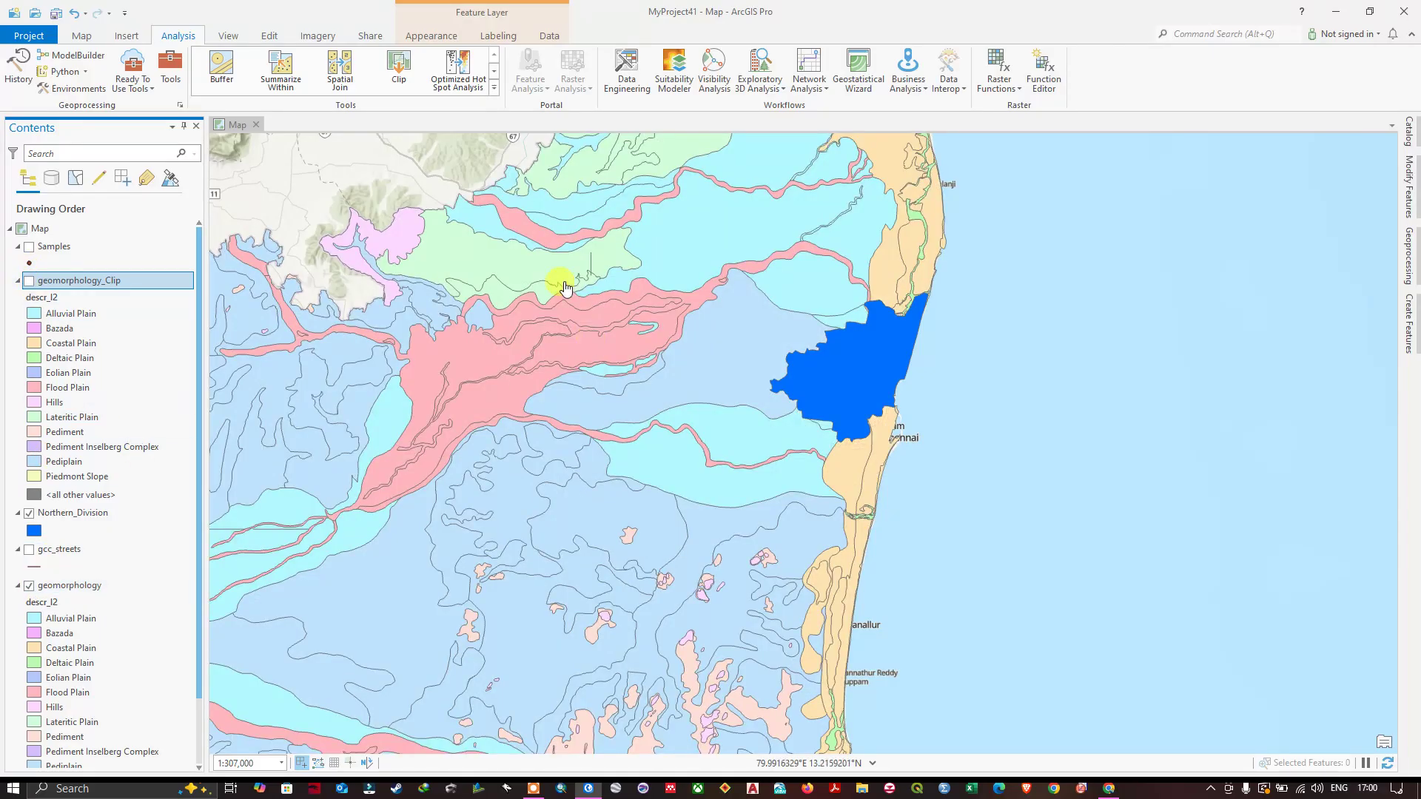
click(28, 513)
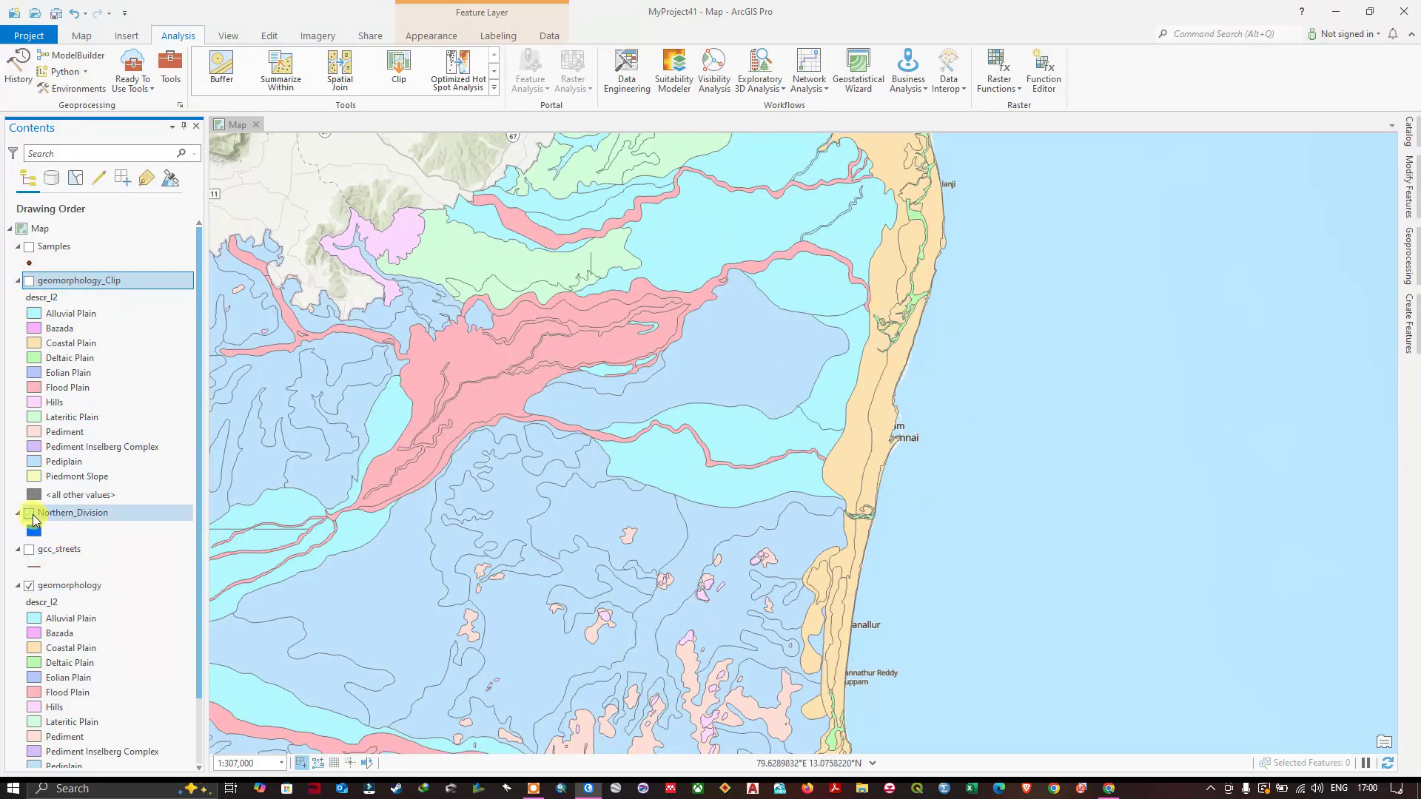
click(29, 513)
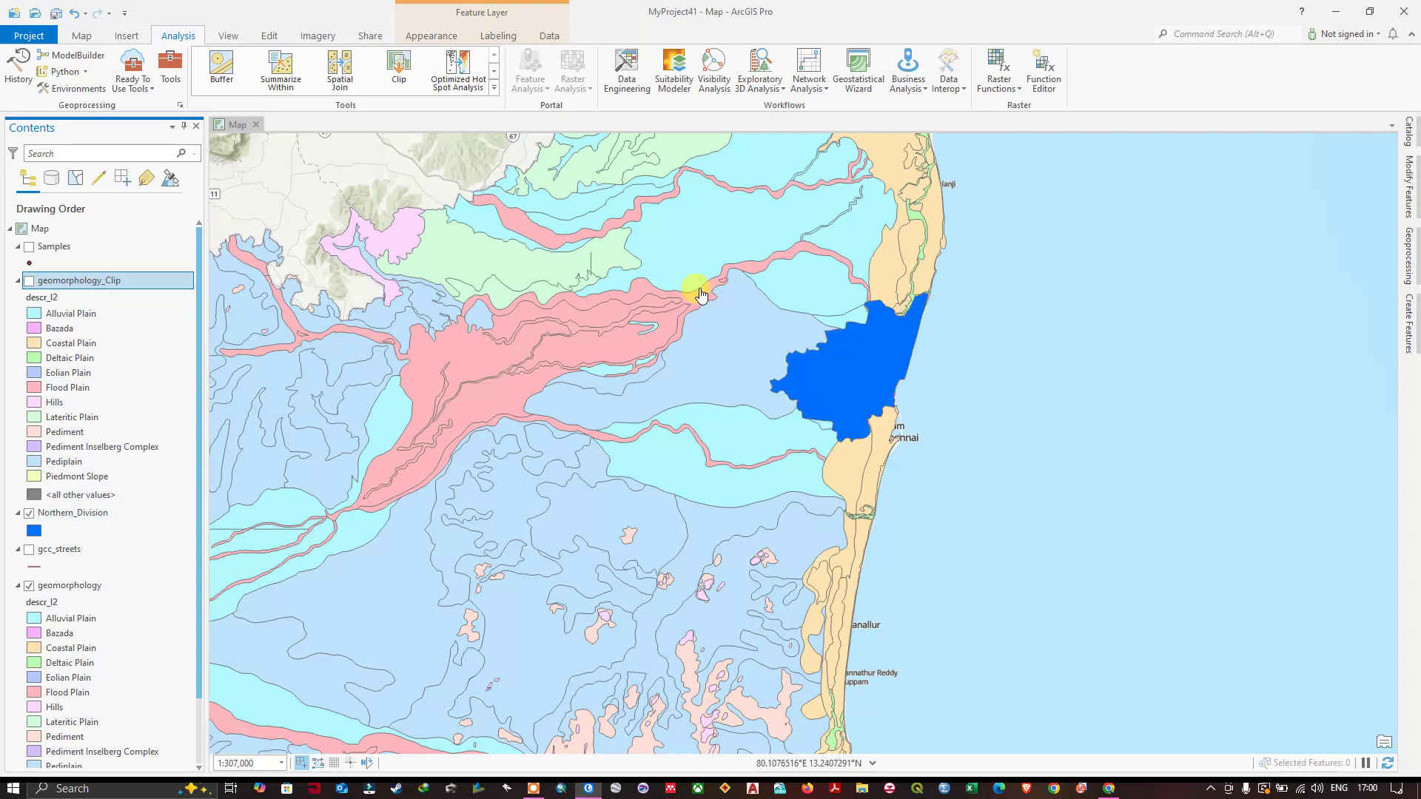
click(30, 281)
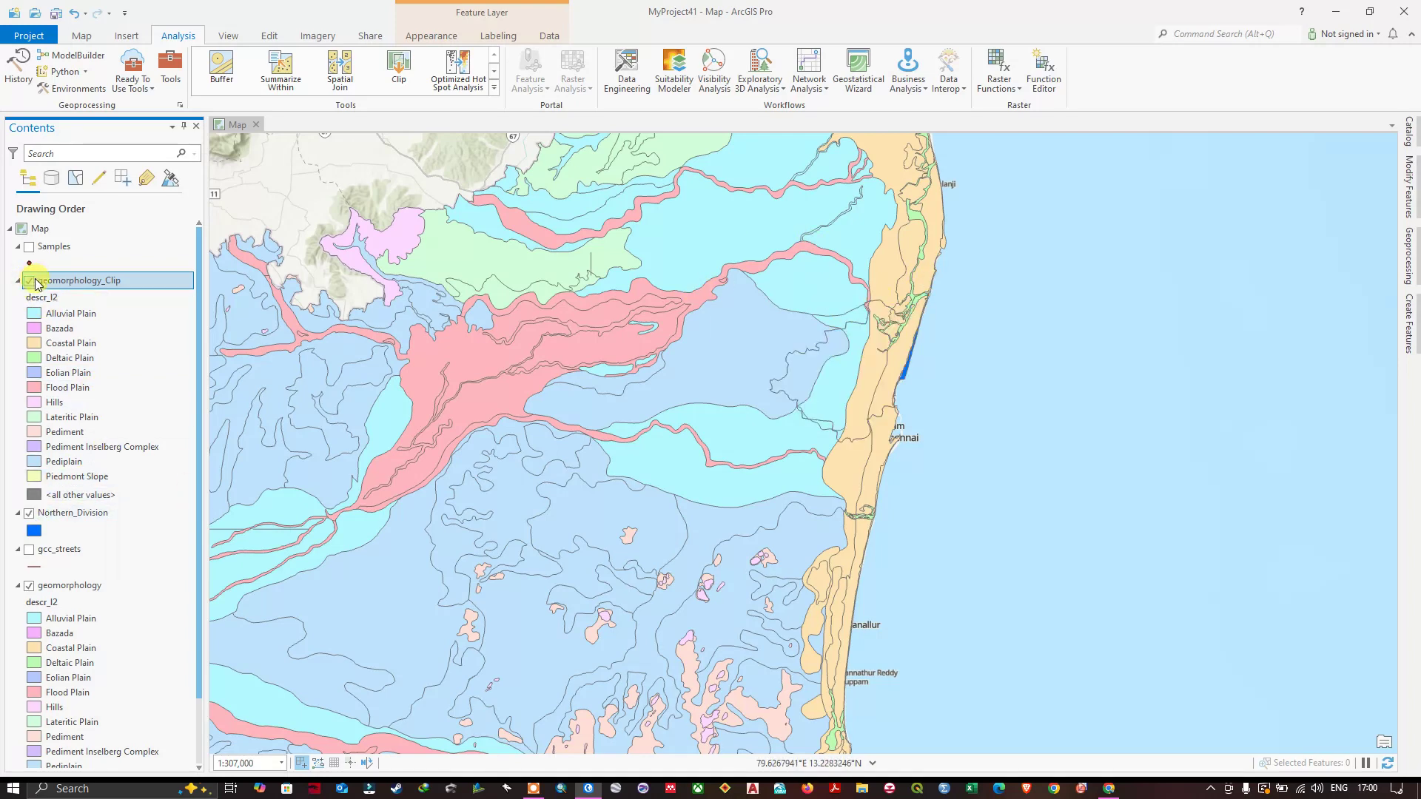
scroll(866, 315, up, 3)
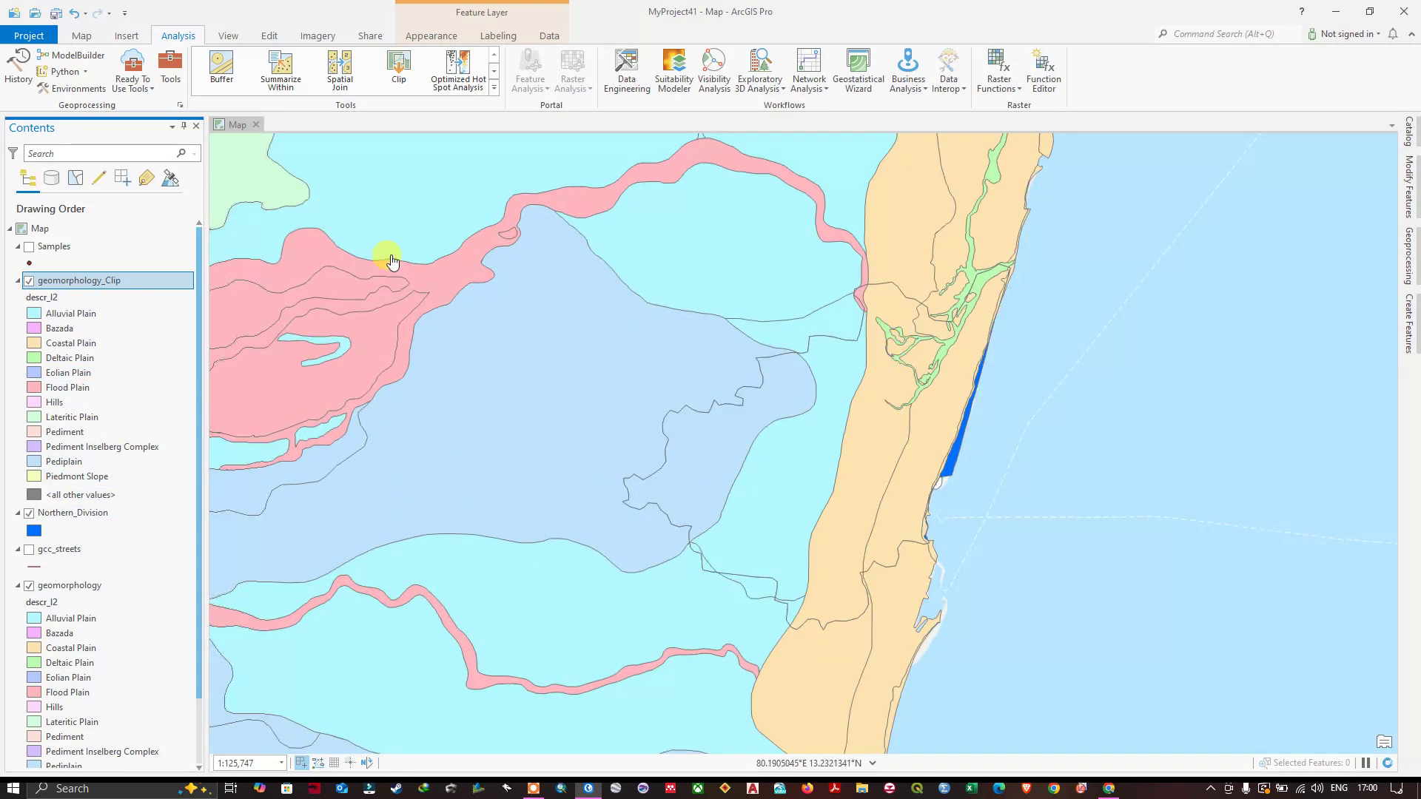
click(30, 587)
scroll(914, 290, down, 2)
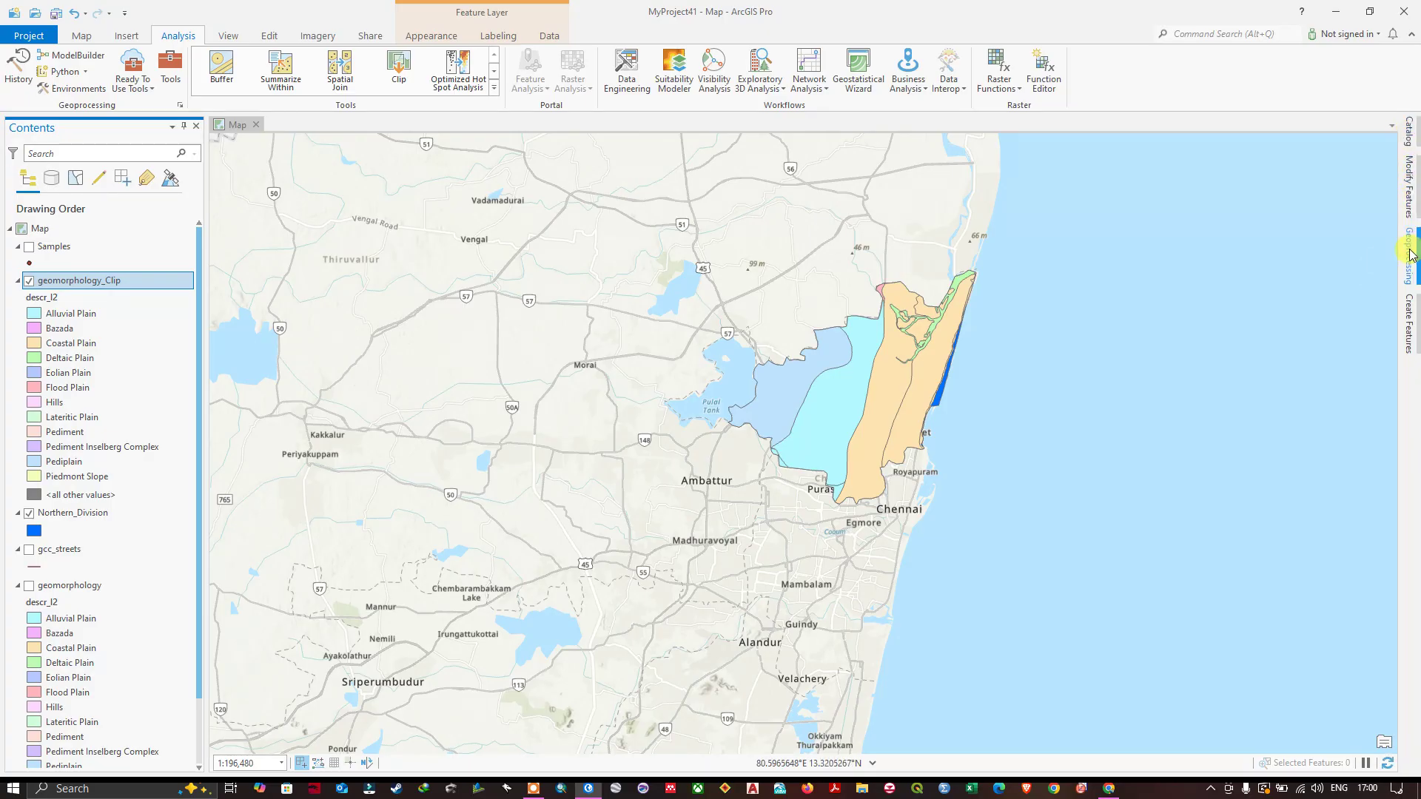
Step: Set gcc_streets as the input features of the Clip tool
click(1408, 265)
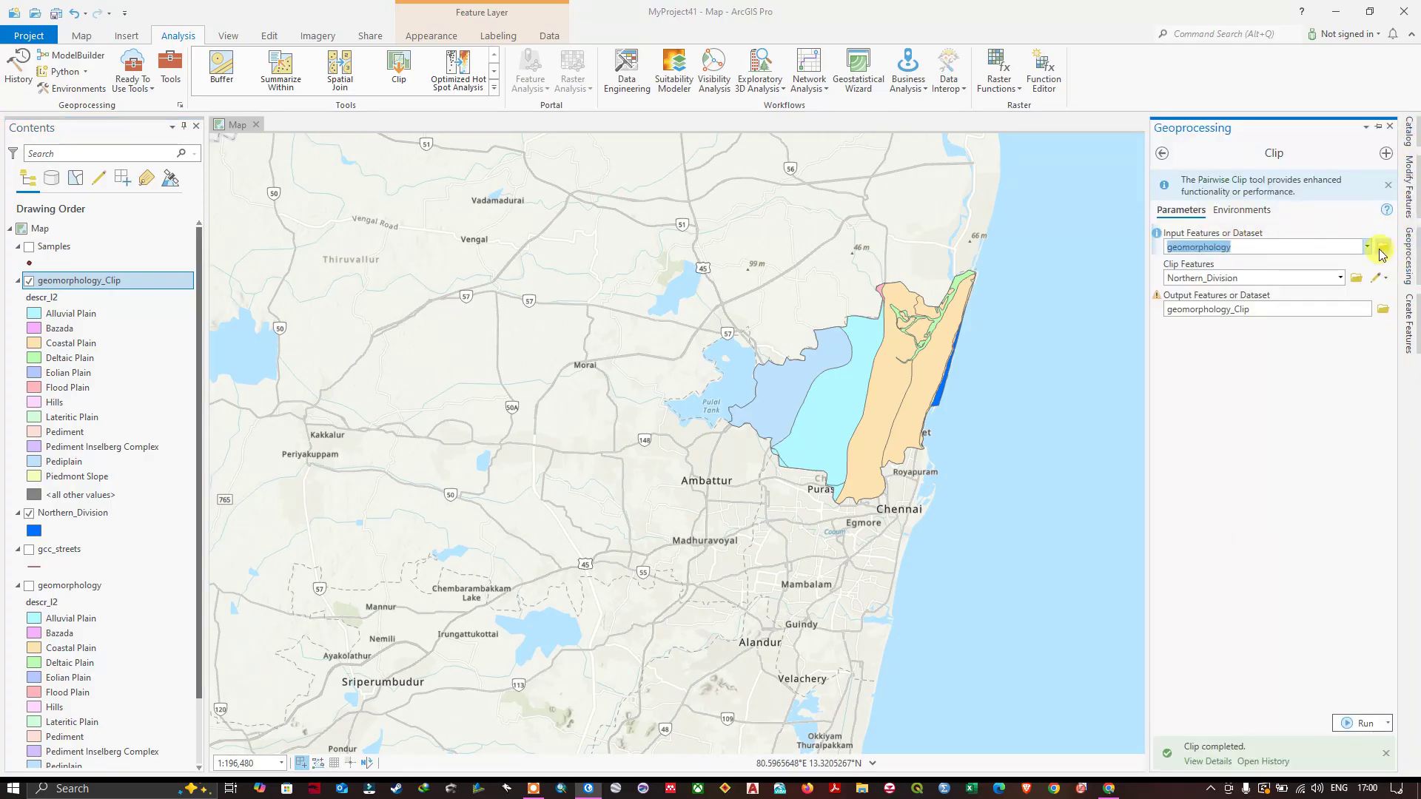
click(1367, 247)
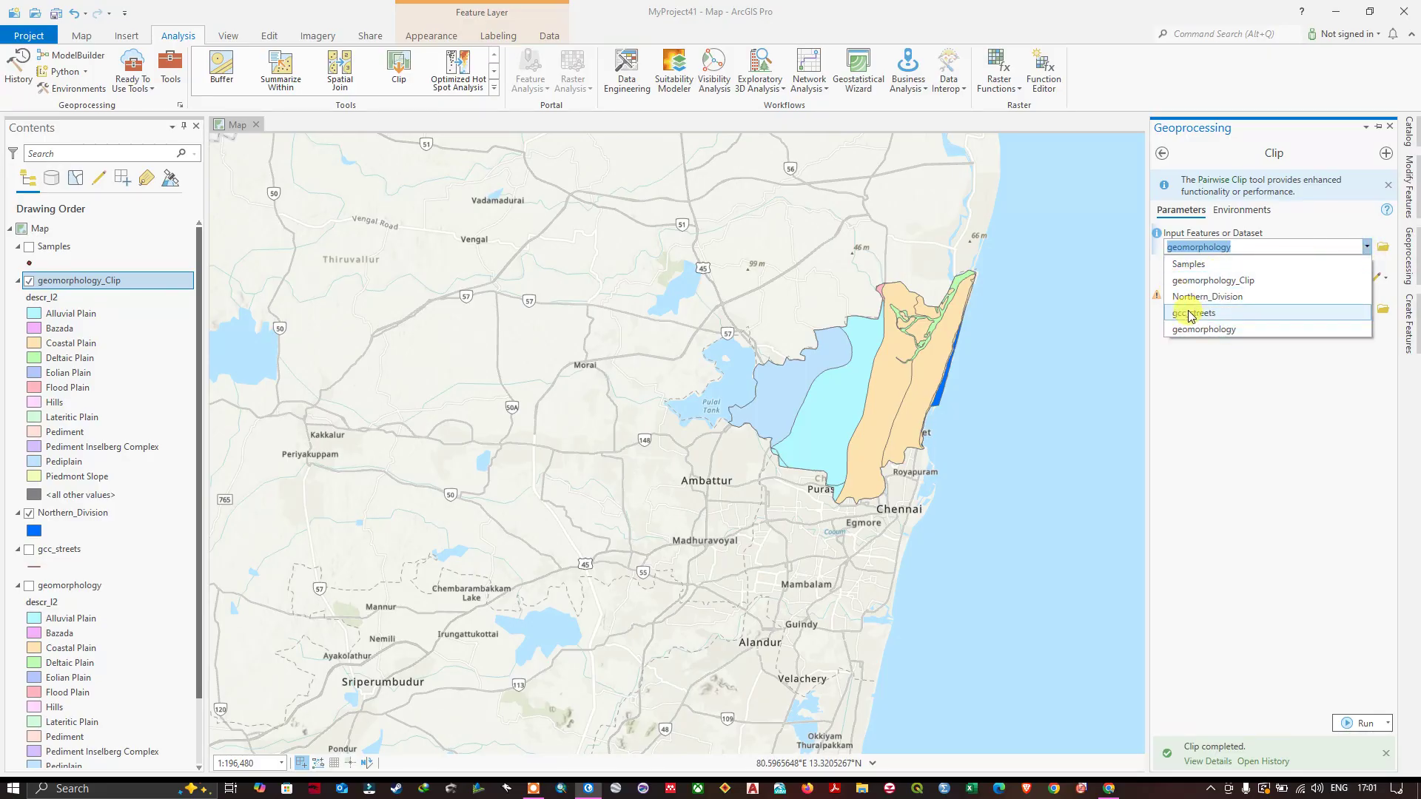
click(1190, 313)
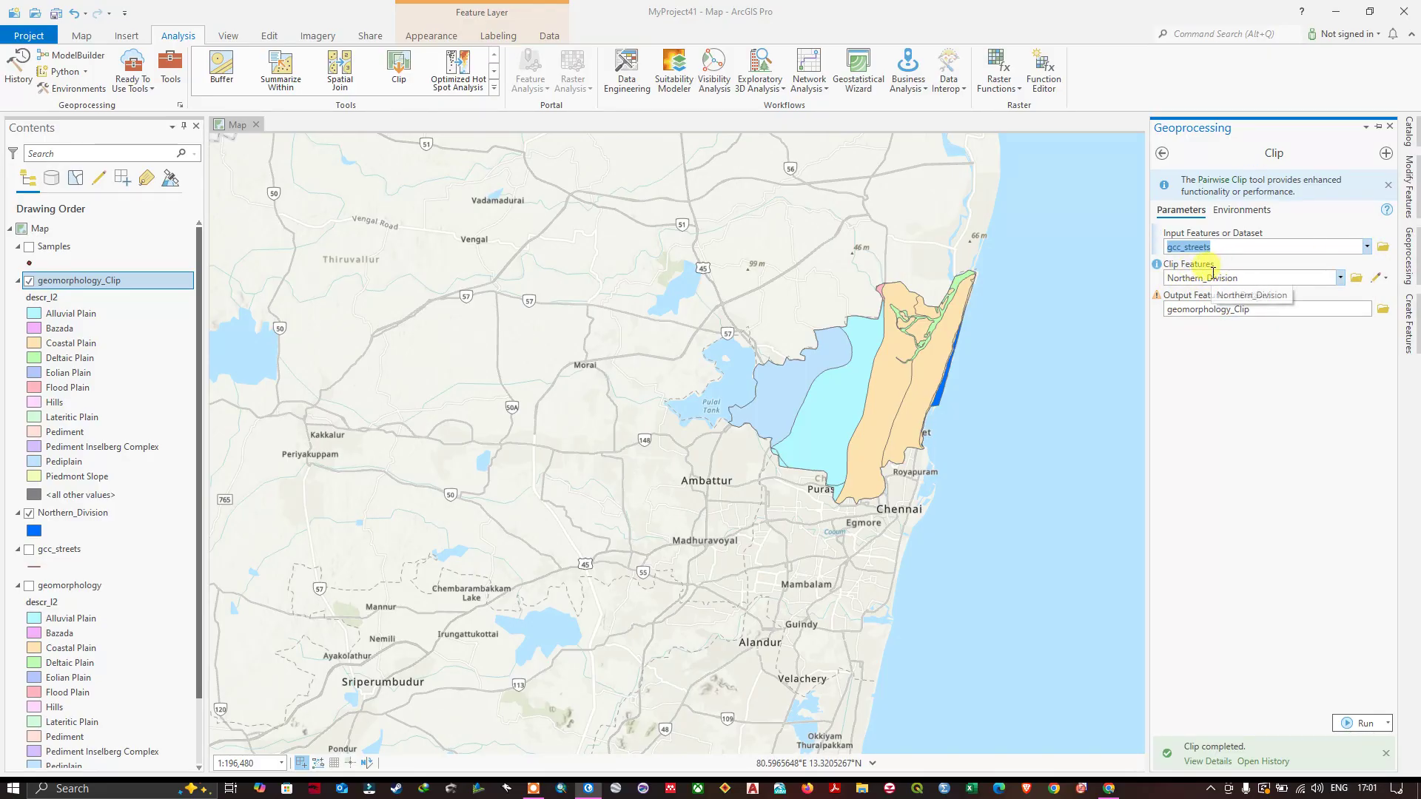
Step: Turn on the gcc_streets layer to view the streets on the map and return to the Clip settings
click(29, 549)
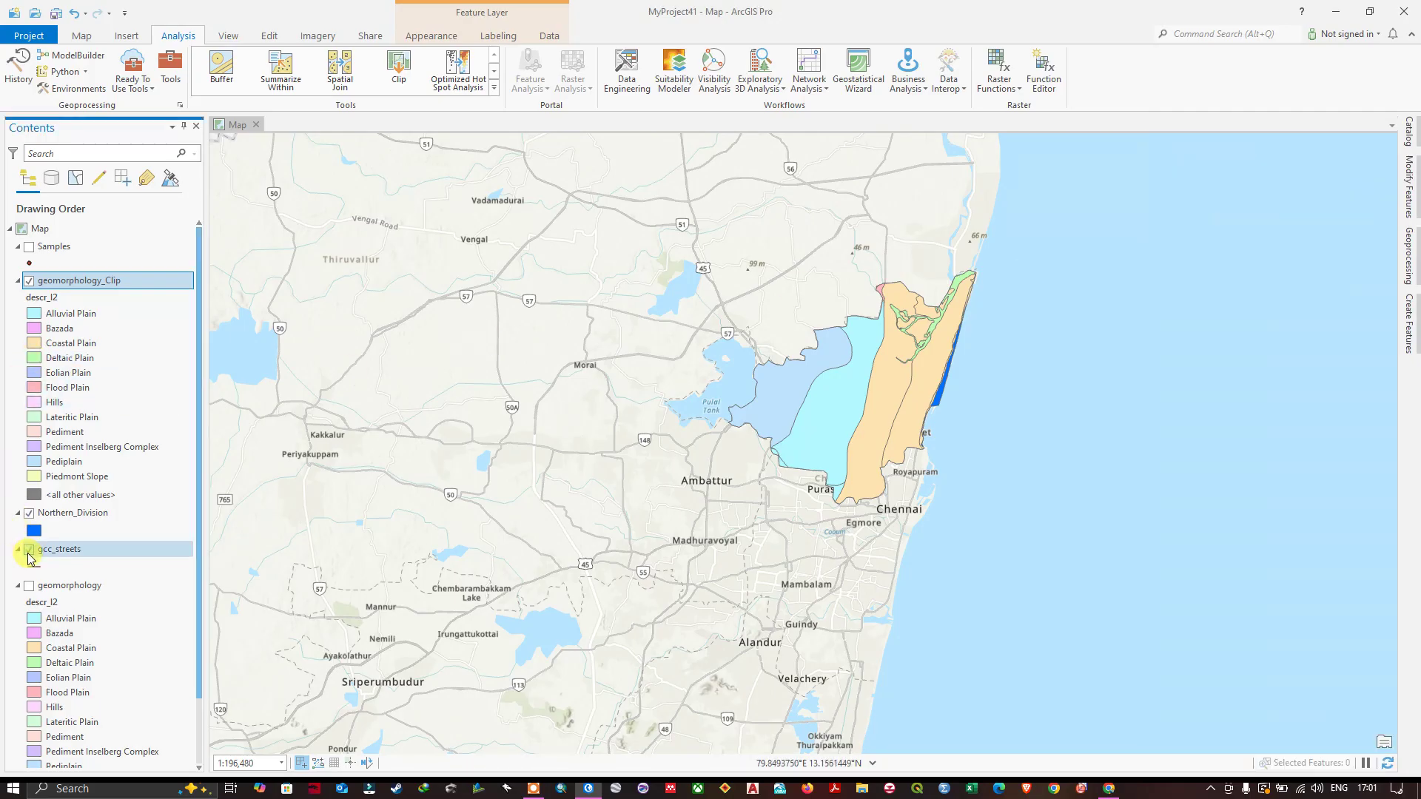
scroll(825, 508, up, 4)
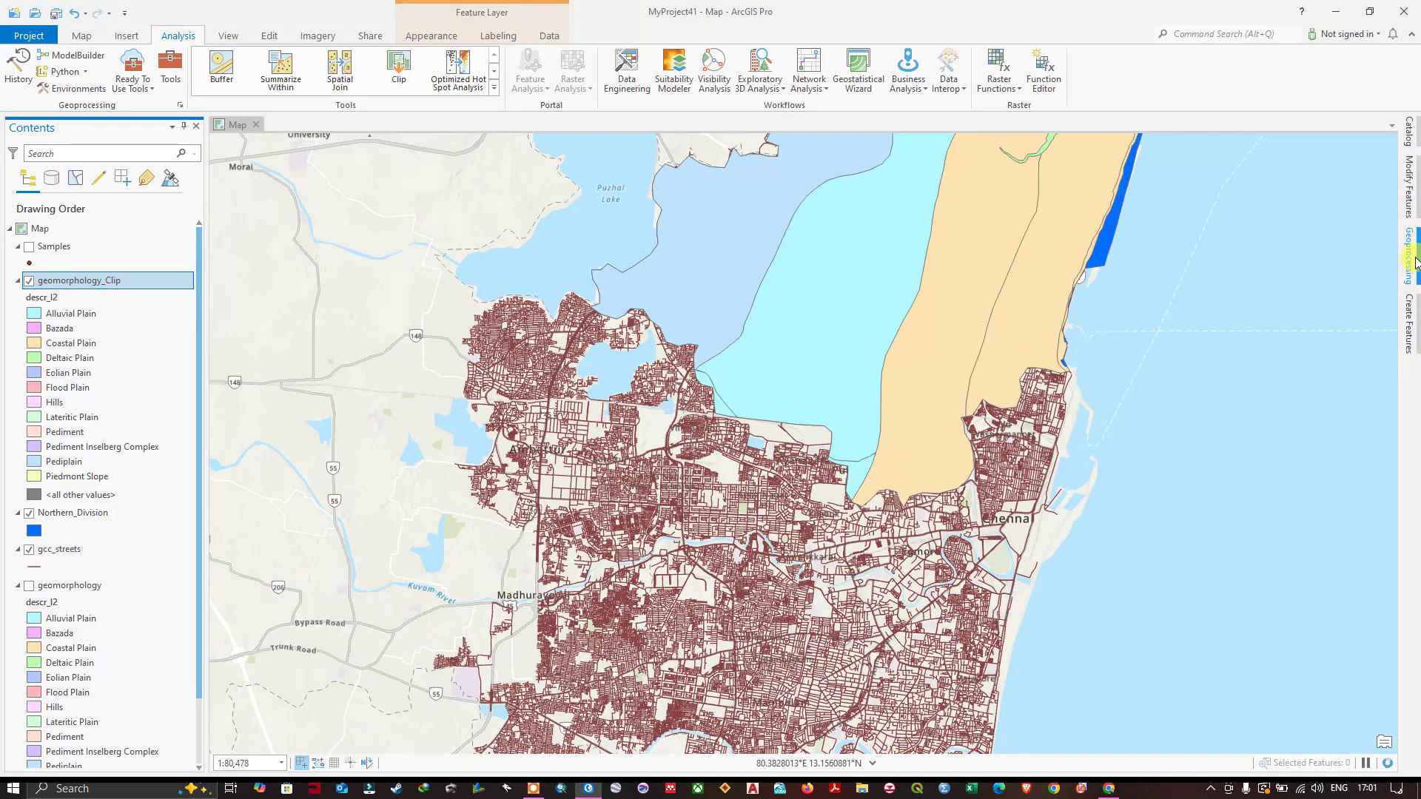
click(1410, 255)
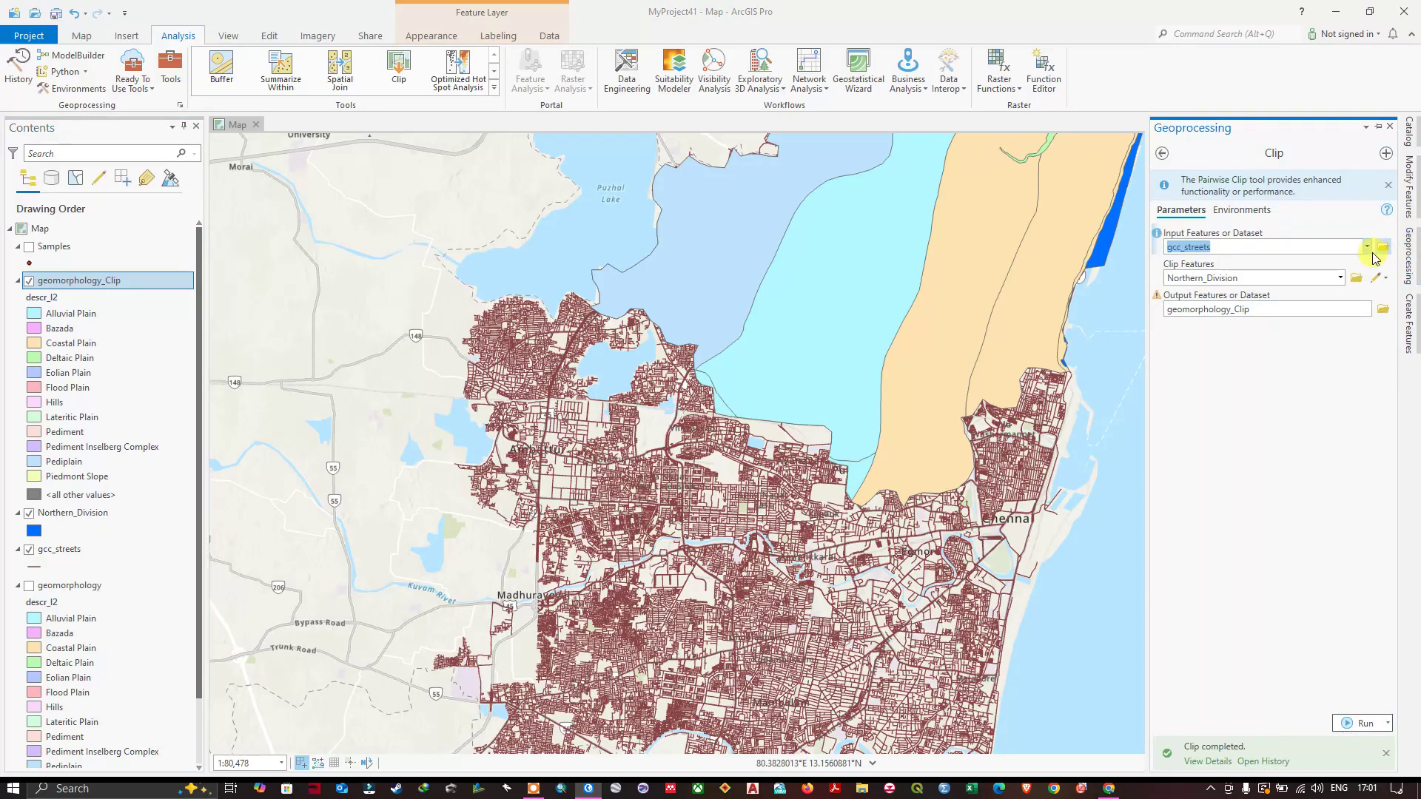
Step: Name the Clip output street_Clip and run the tool on gcc_streets with Northern_Division as the clip features
click(1284, 308)
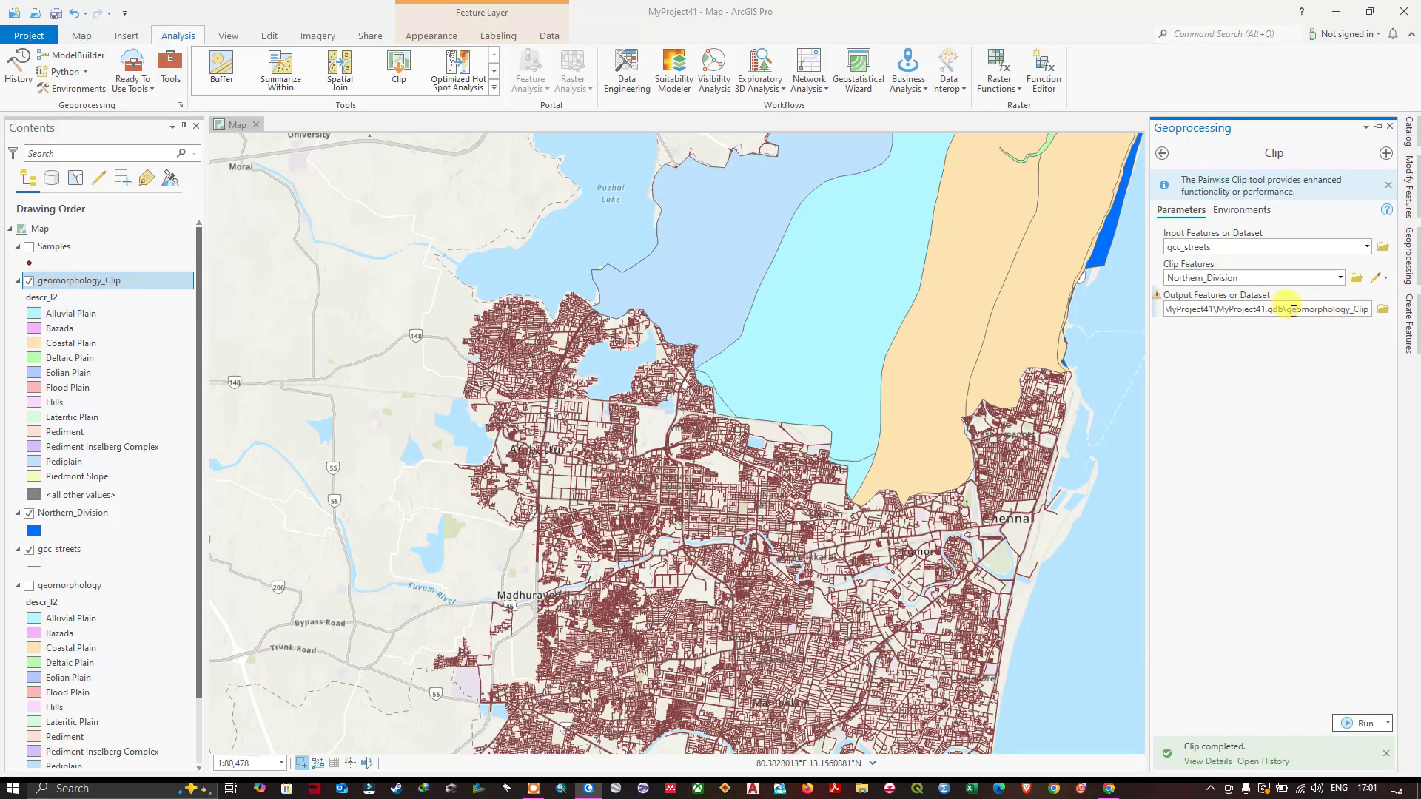
drag(1292, 309, 1348, 308)
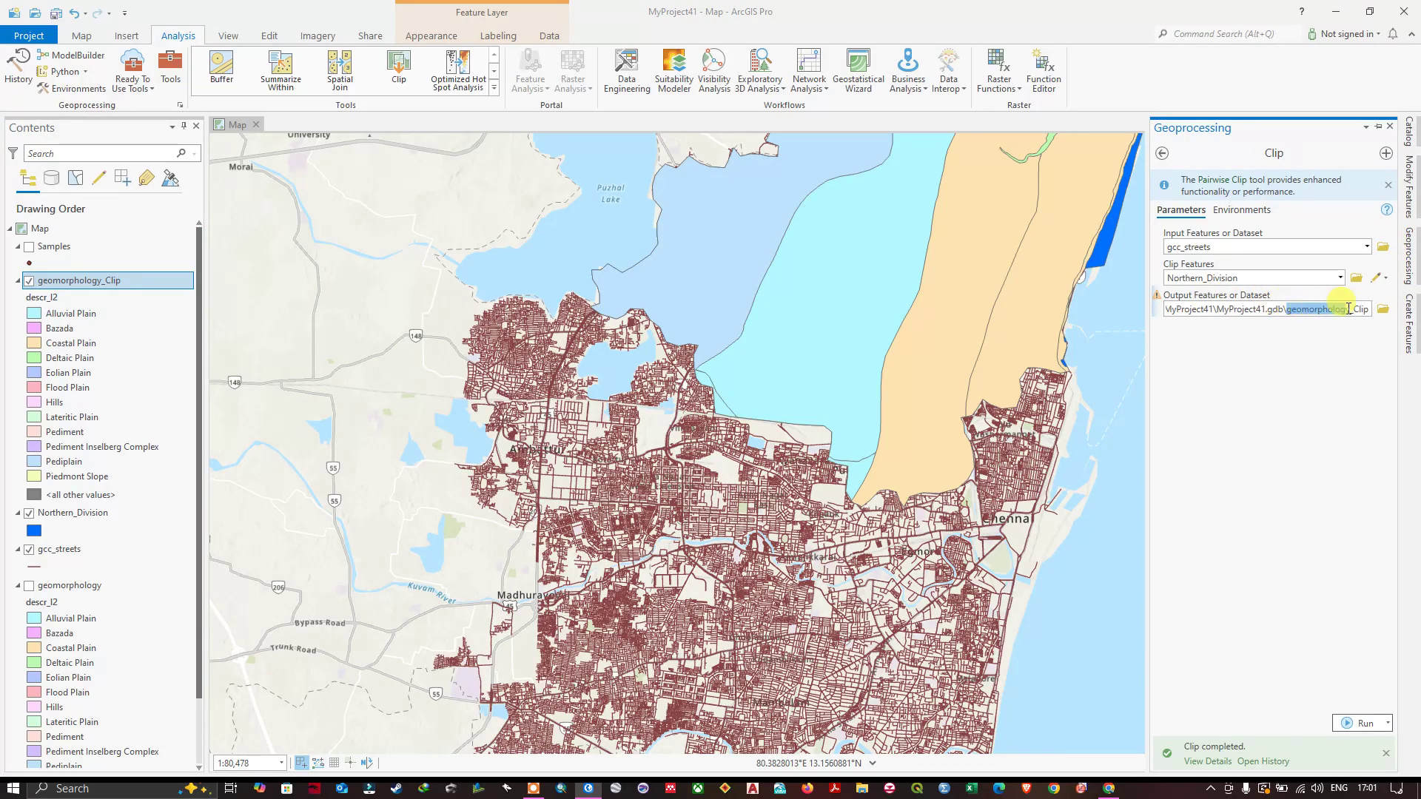
text(s)
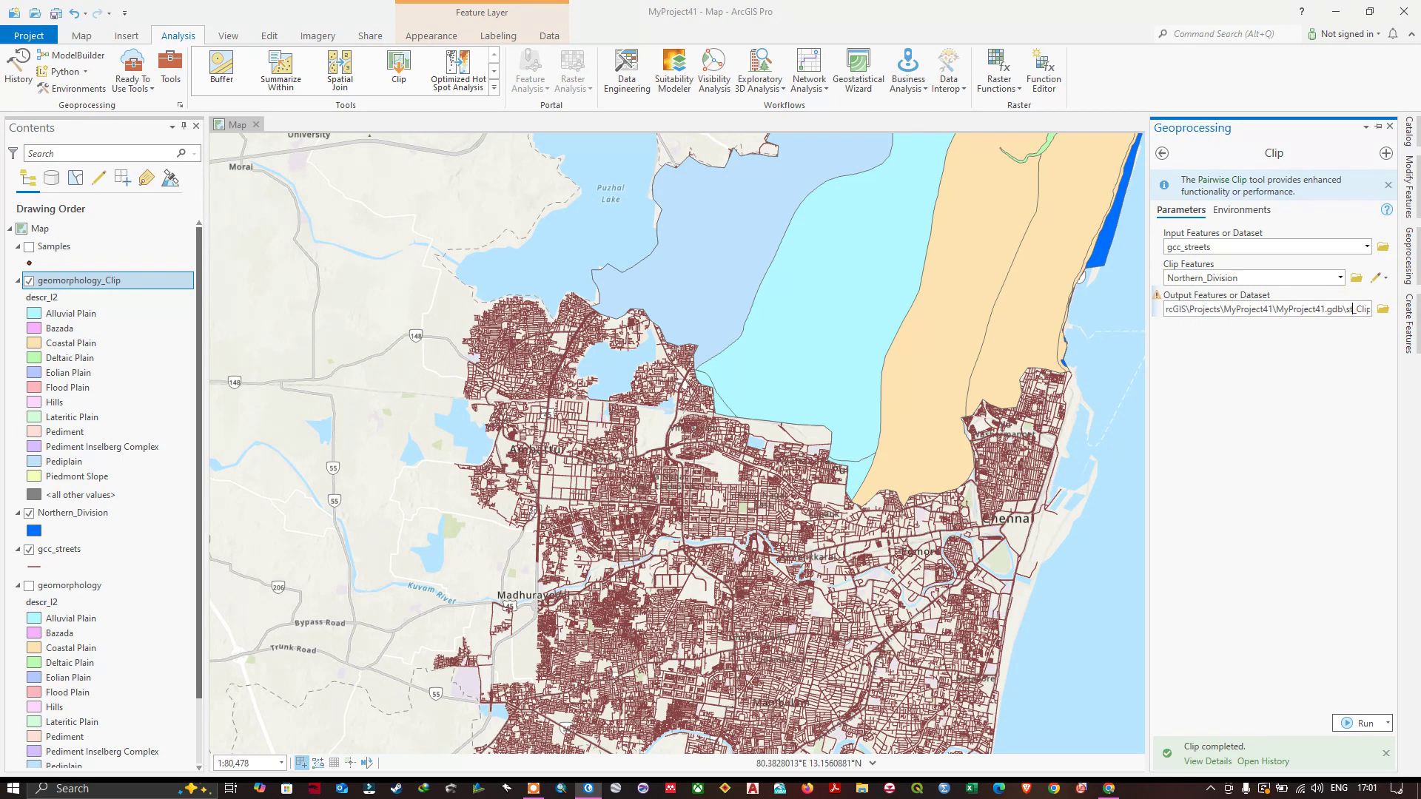
text(treet)
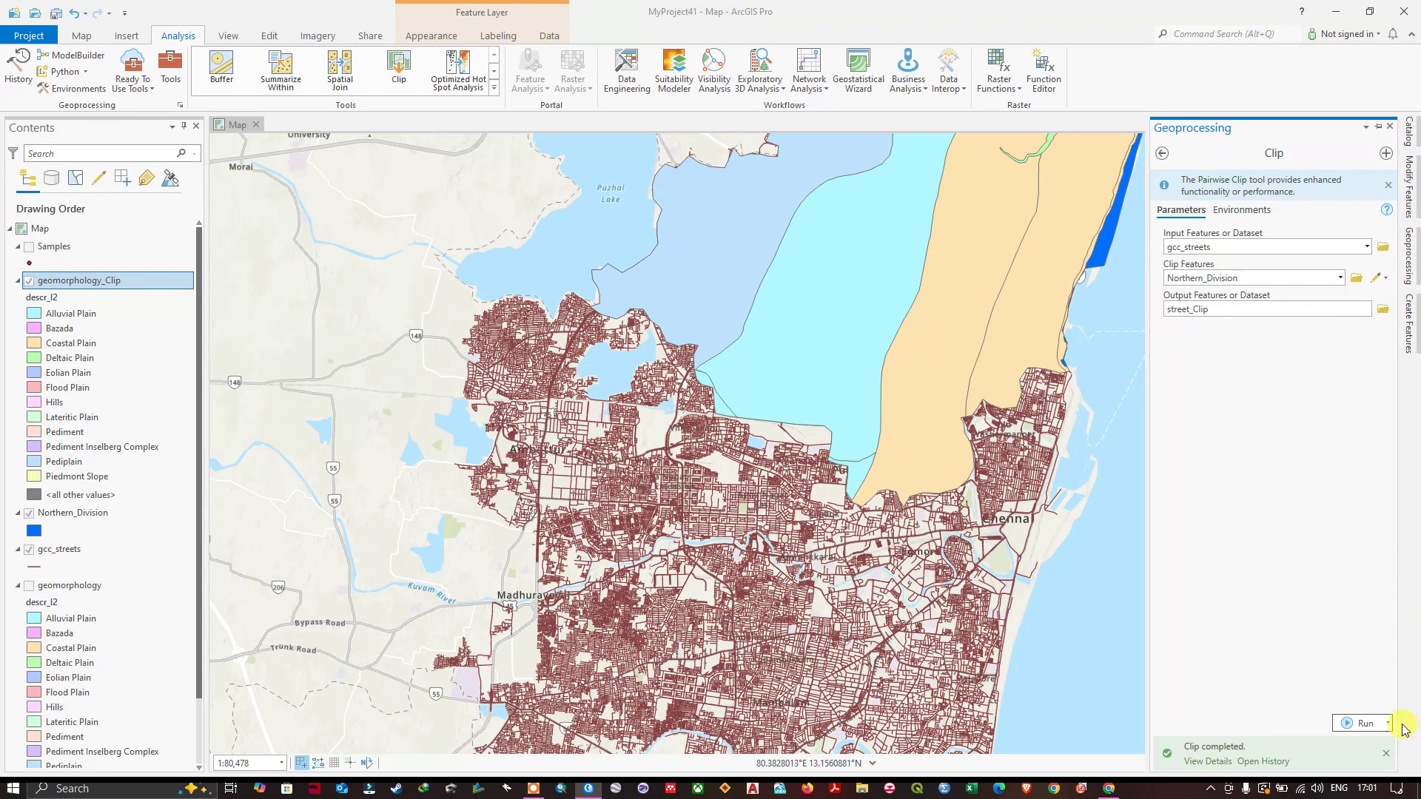
click(1363, 724)
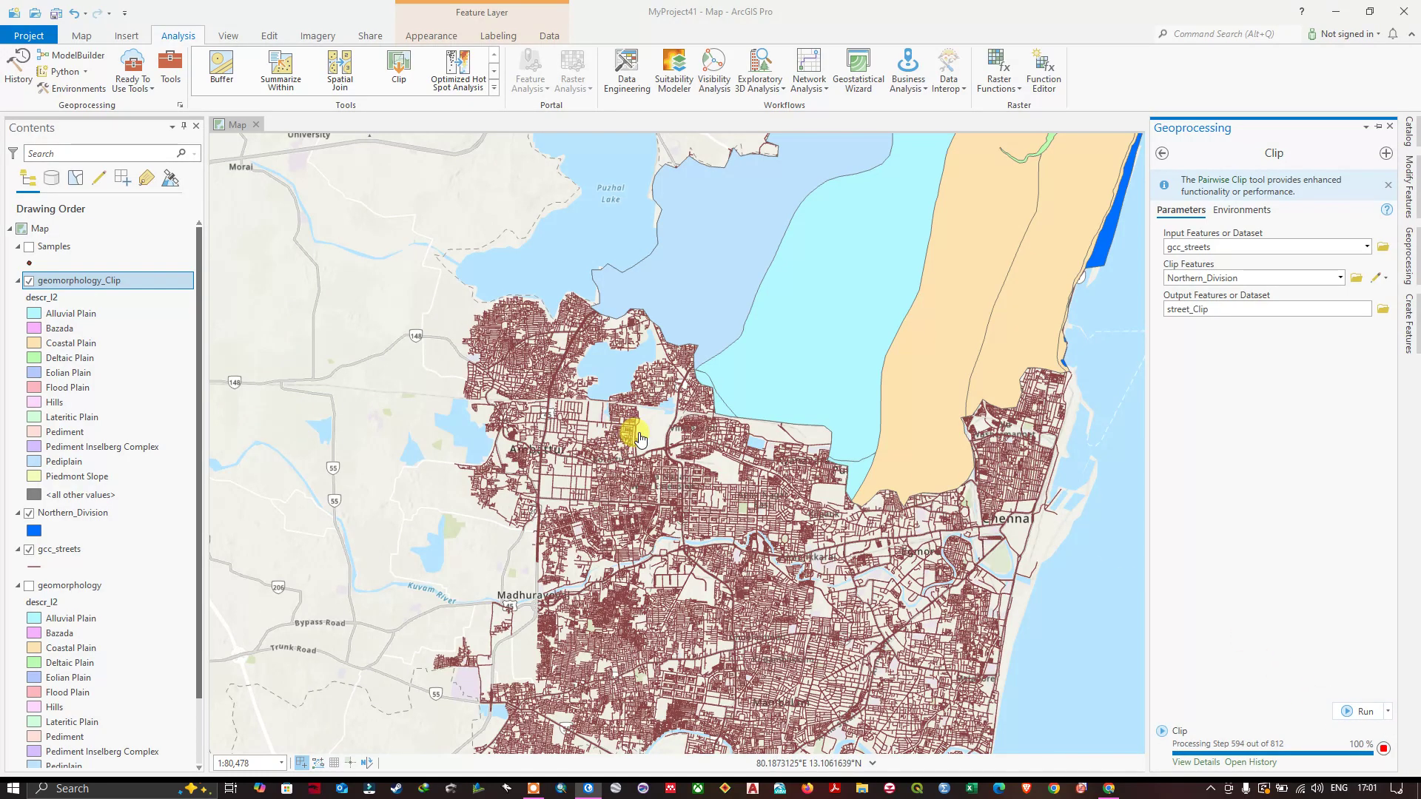
Step: Hide the geomorphology_Clip, Northern_Division and gcc_streets layers and inspect the clipped streets on the map
scroll(871, 433, down, 2)
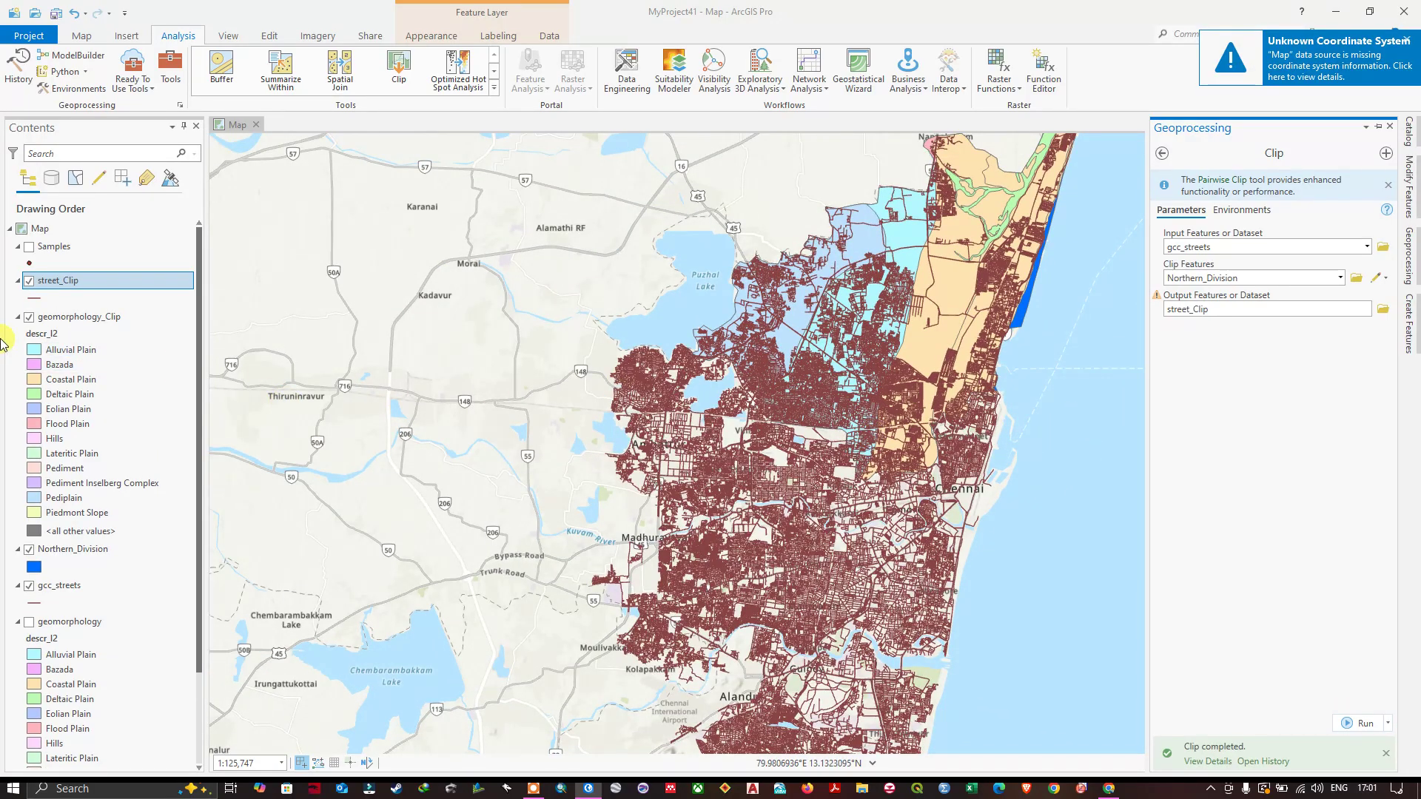
click(29, 317)
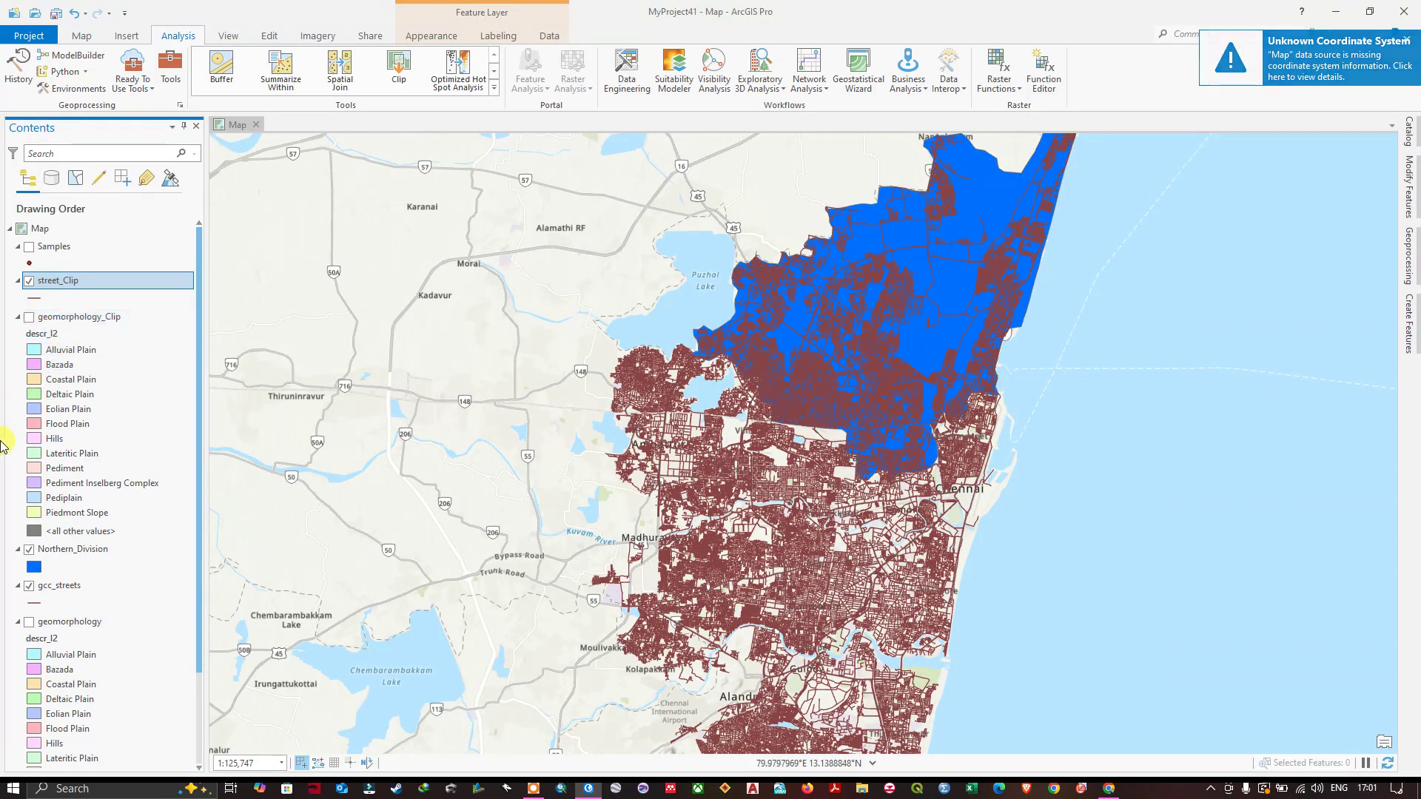
click(29, 551)
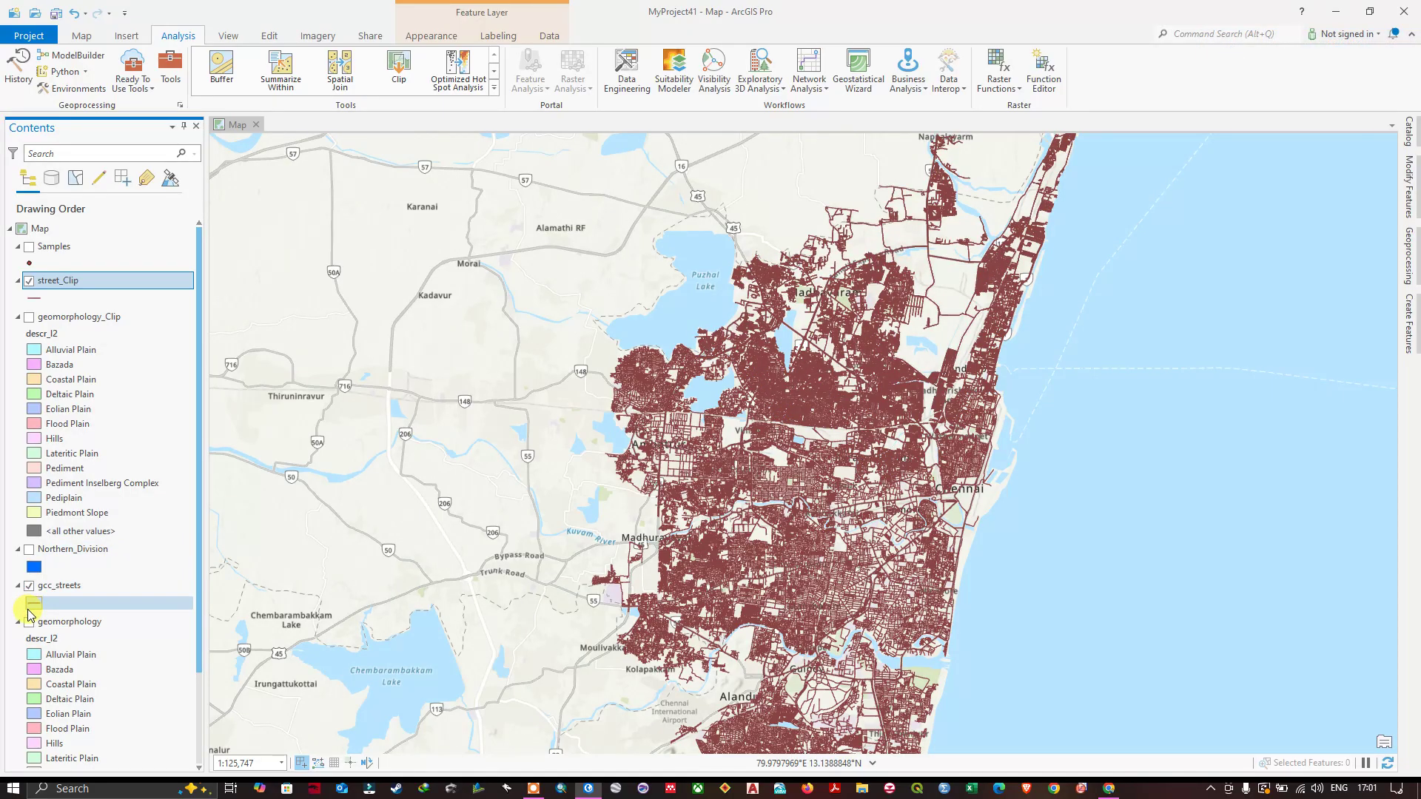
click(28, 587)
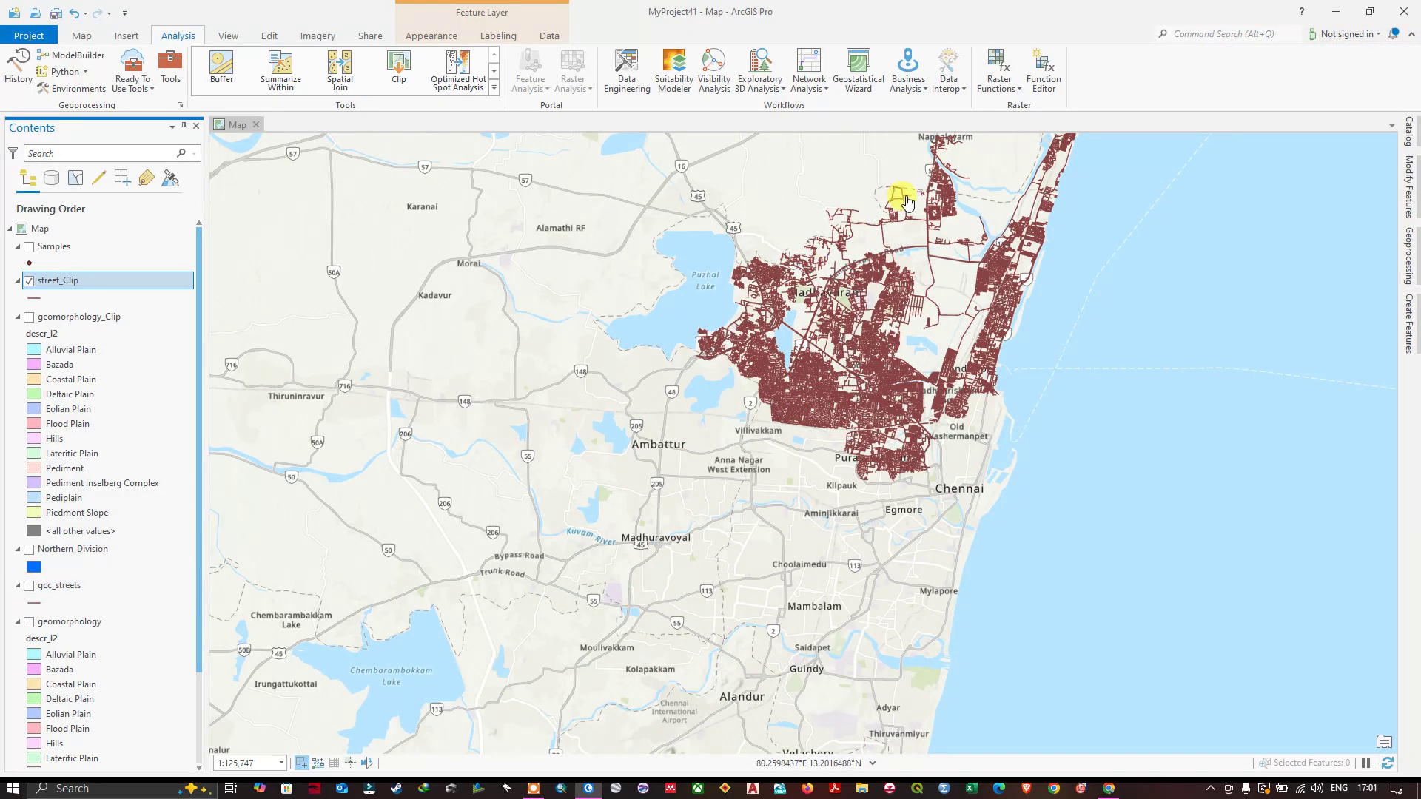
scroll(898, 190, up, 2)
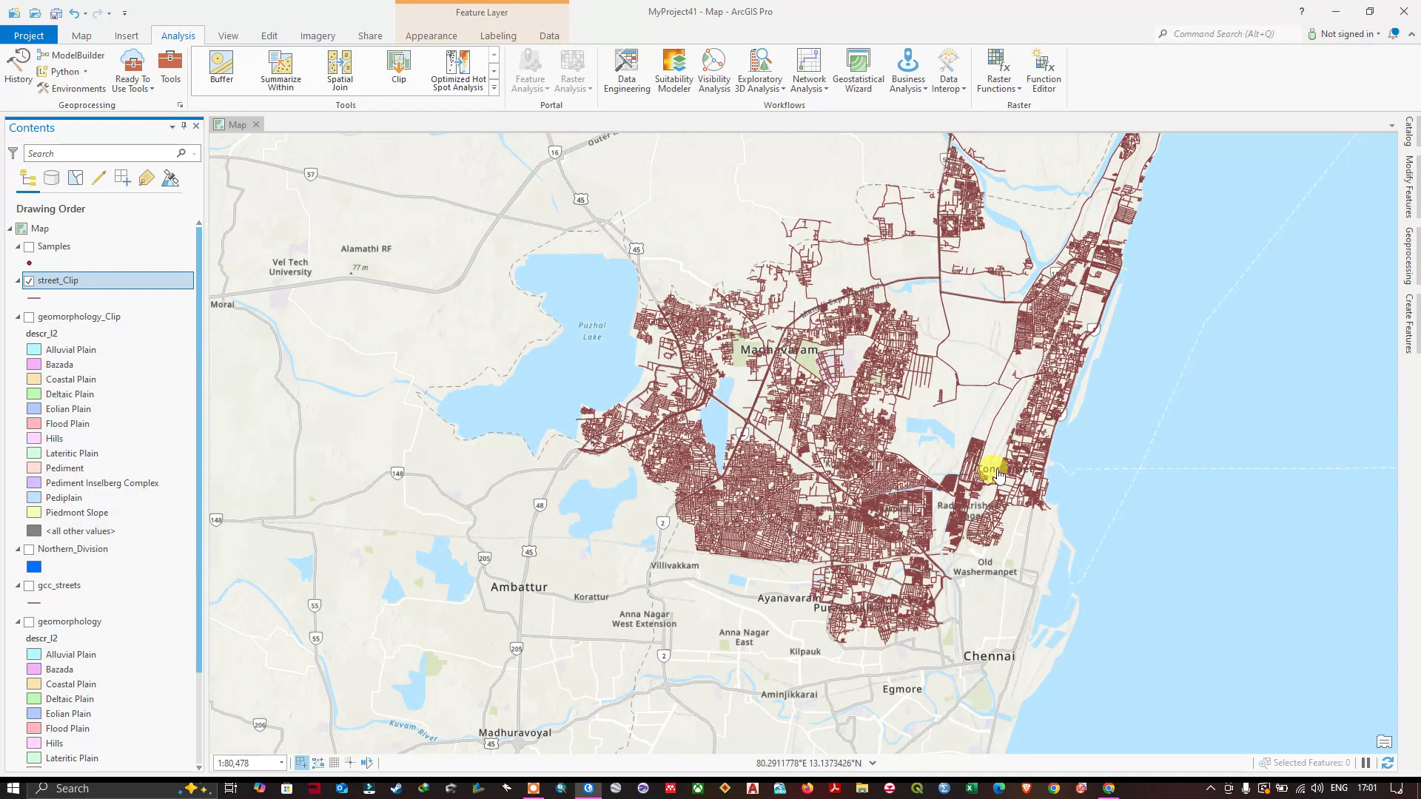
scroll(814, 444, up, 6)
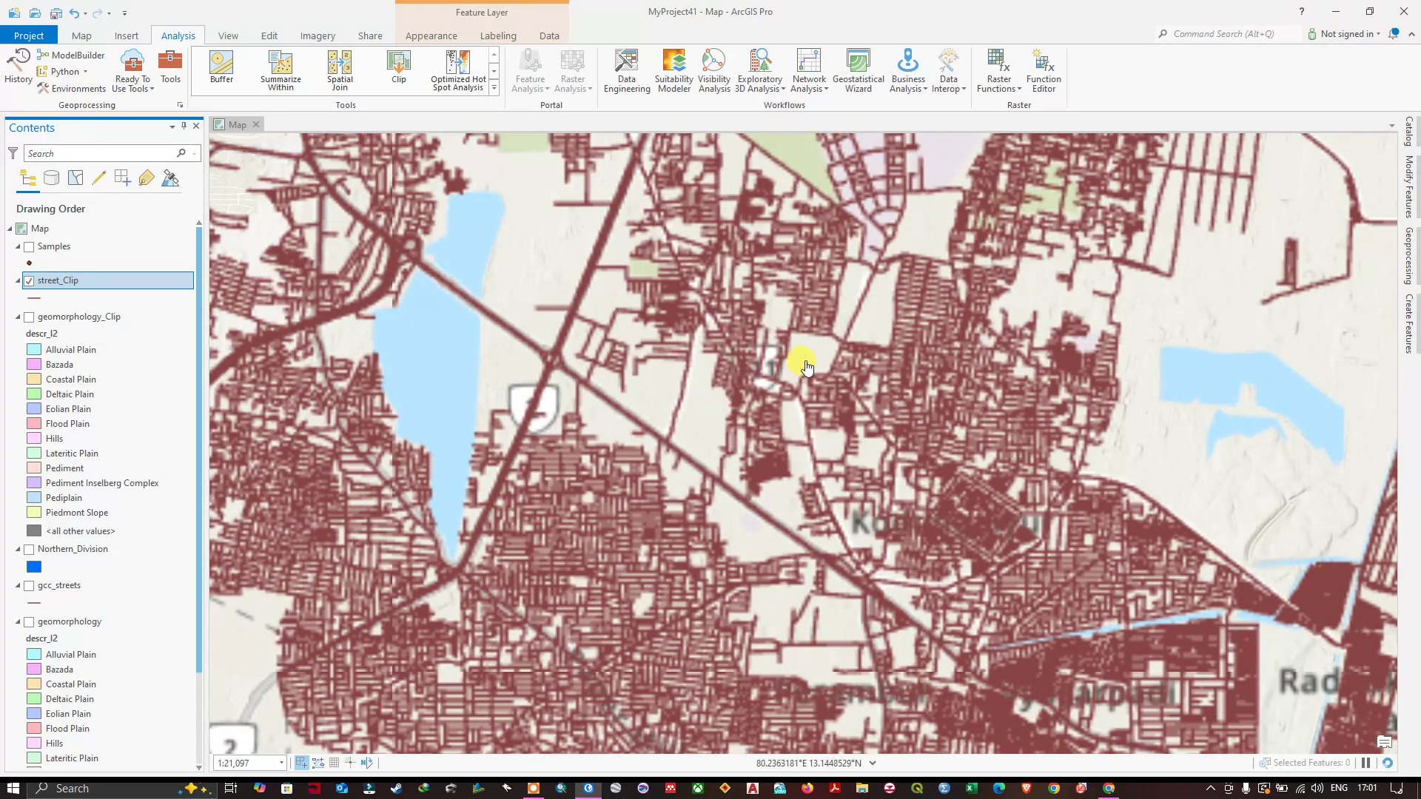
scroll(803, 359, down, 6)
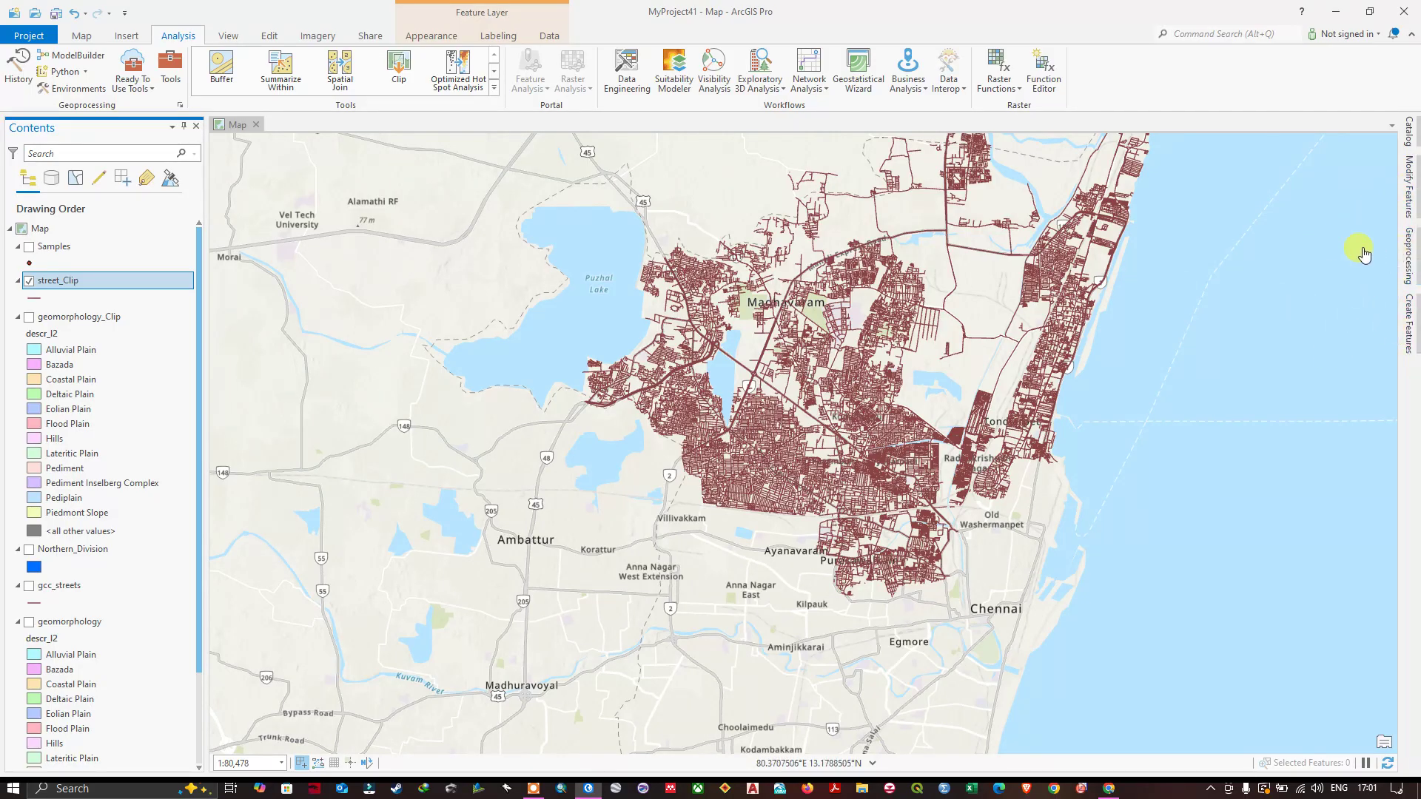
Step: Set Samples as the Clip input features, then show the Samples layer and hide street_Clip to view the sample points
click(1408, 256)
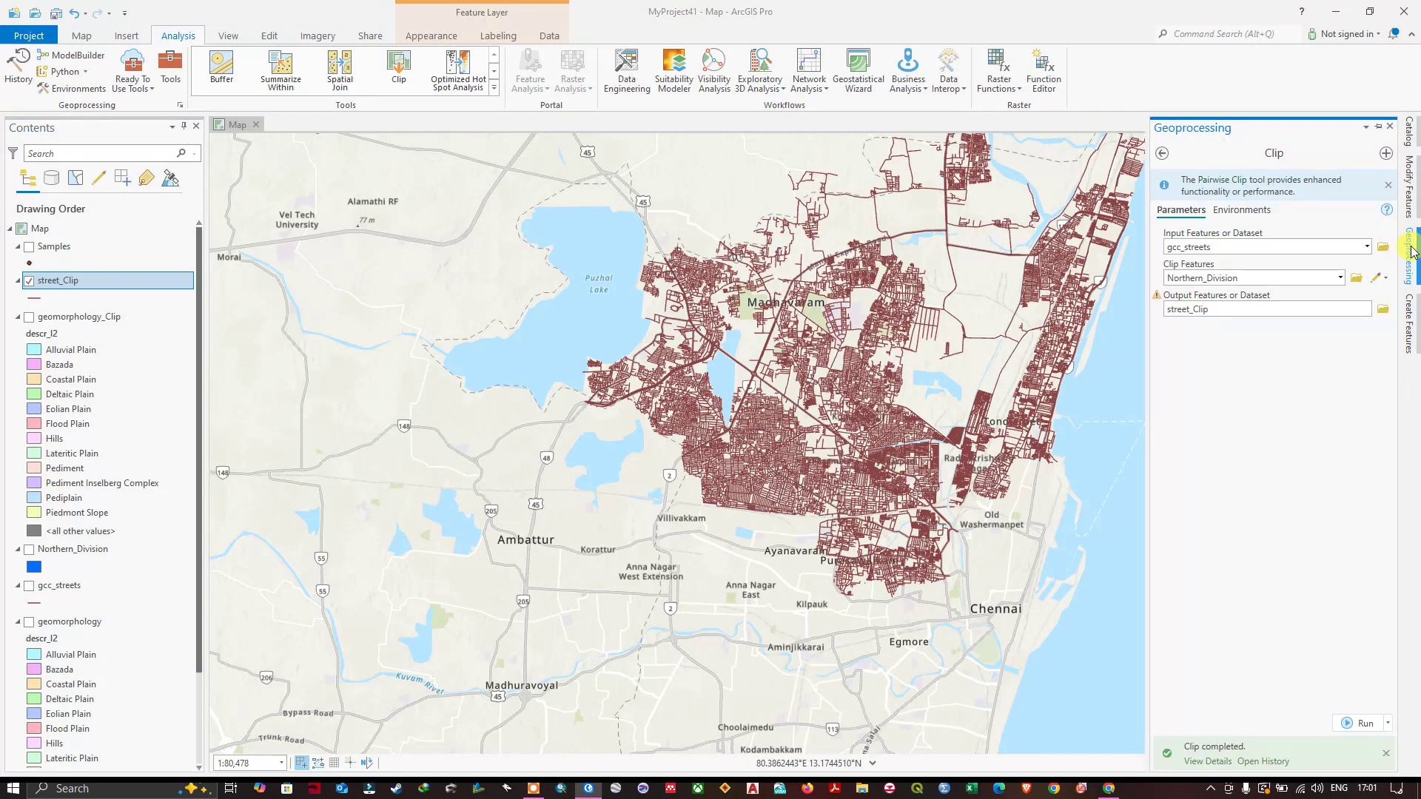
click(1367, 247)
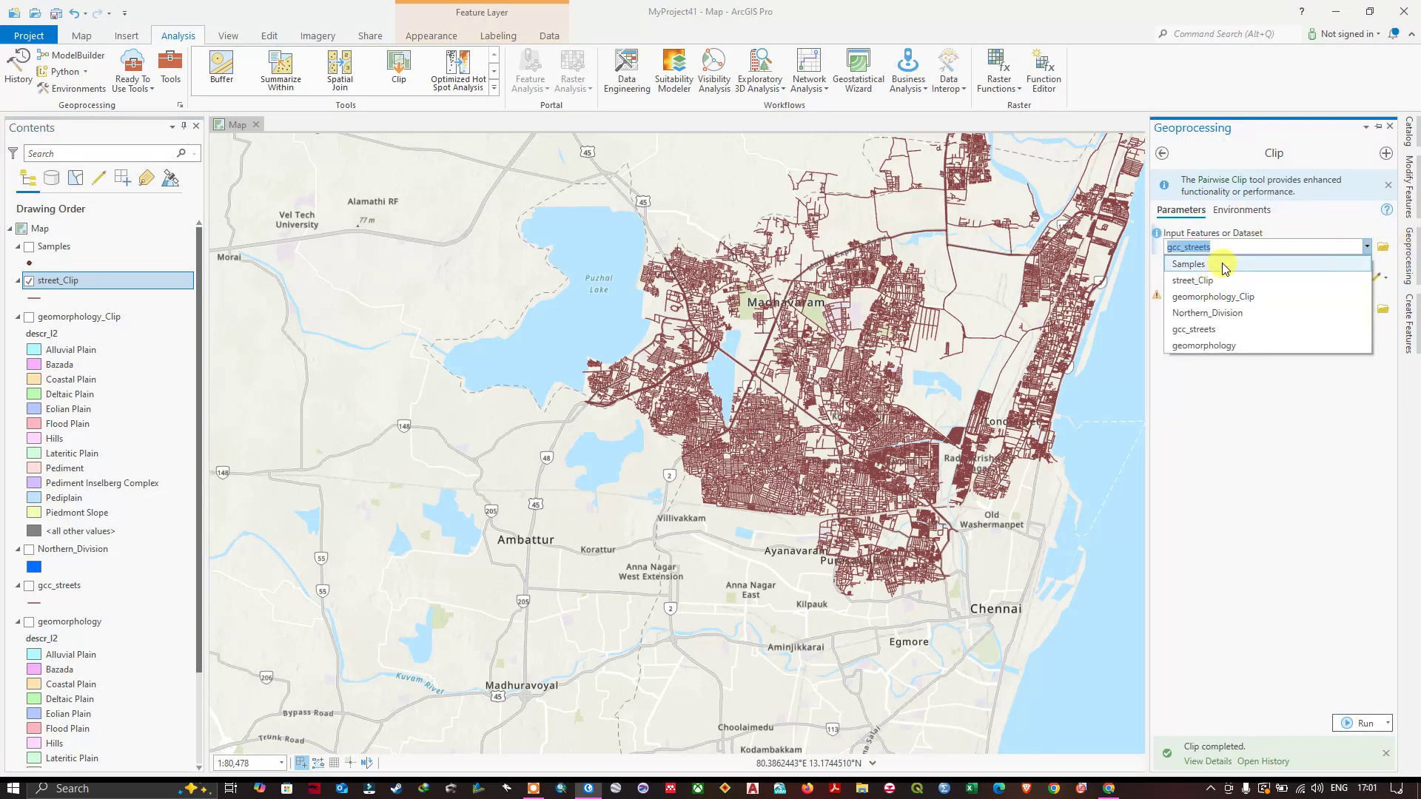
click(1188, 264)
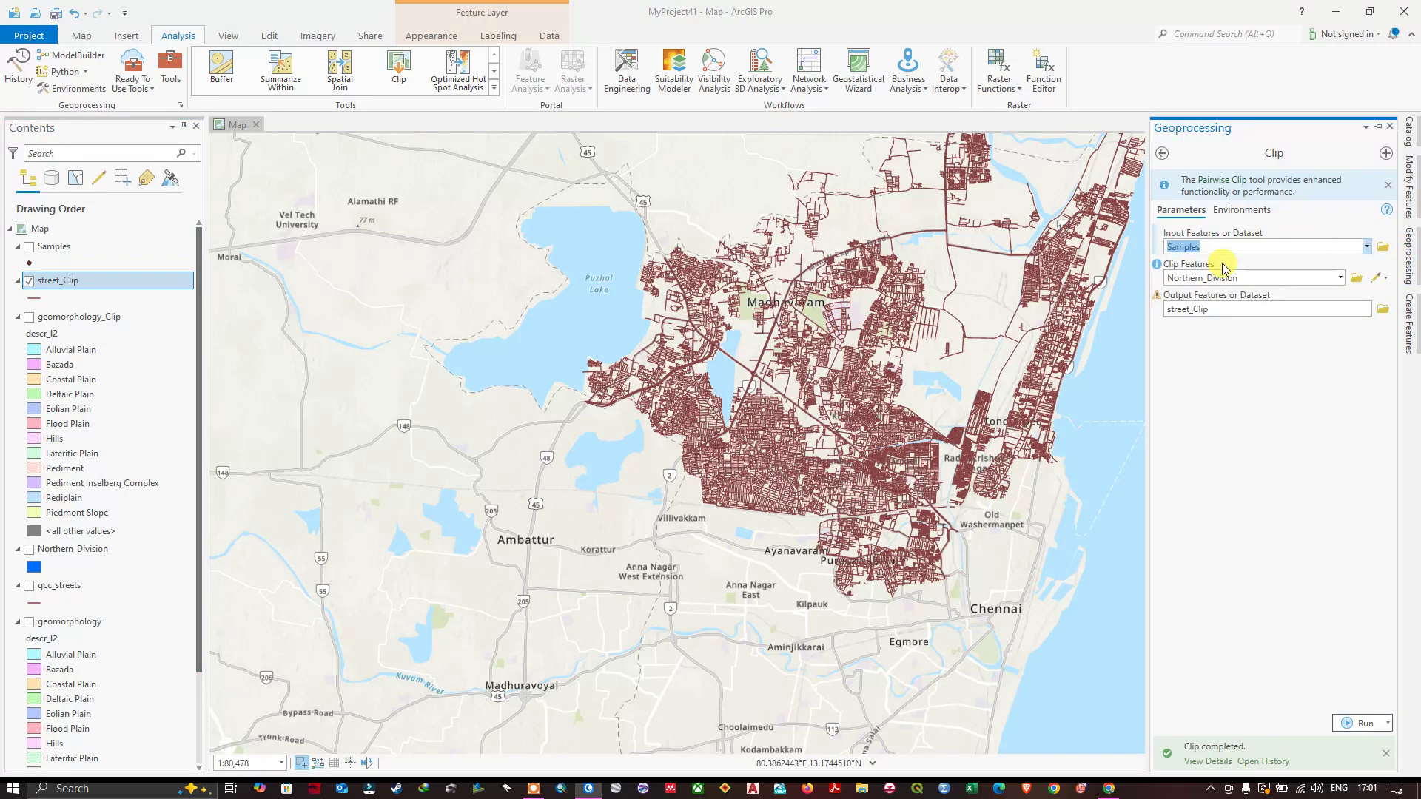
click(29, 247)
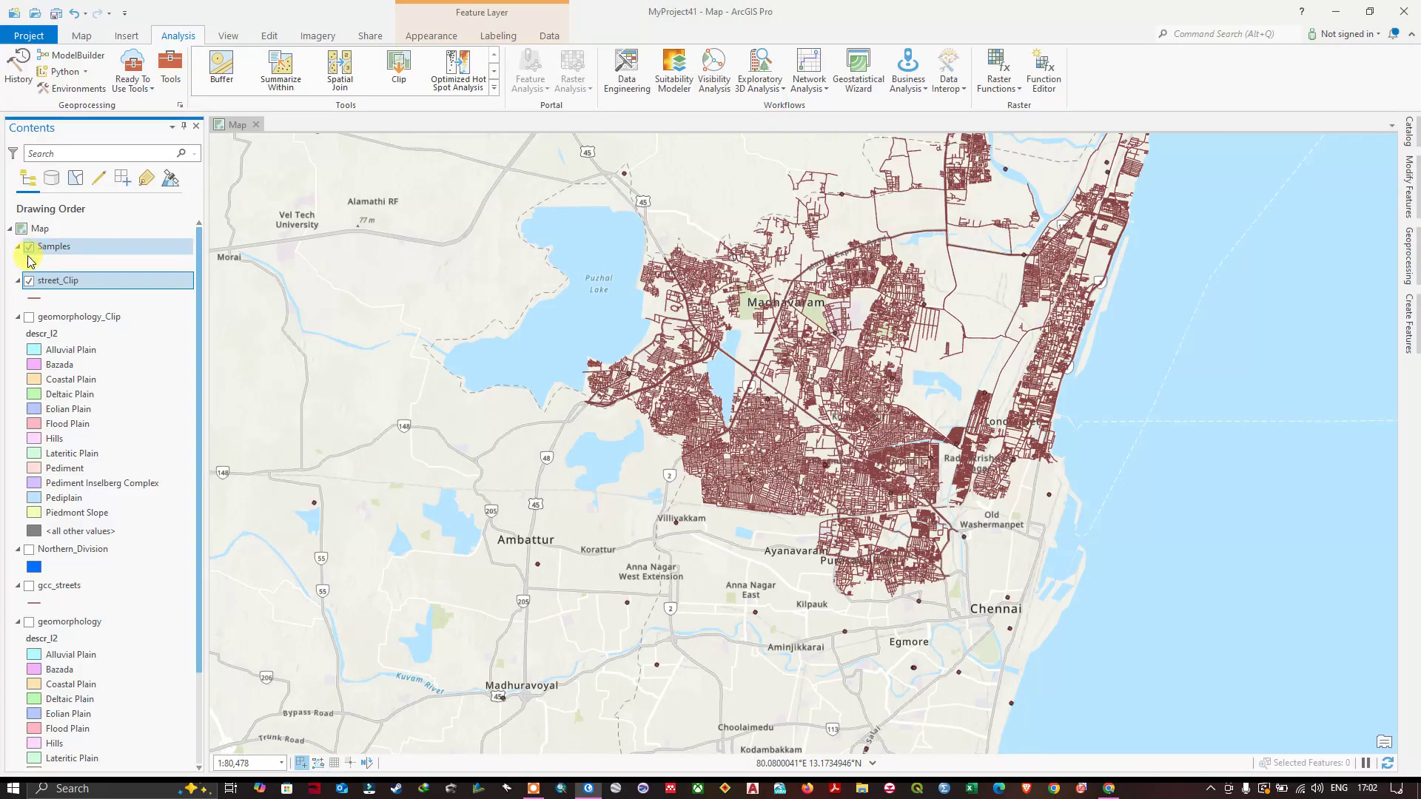
click(29, 280)
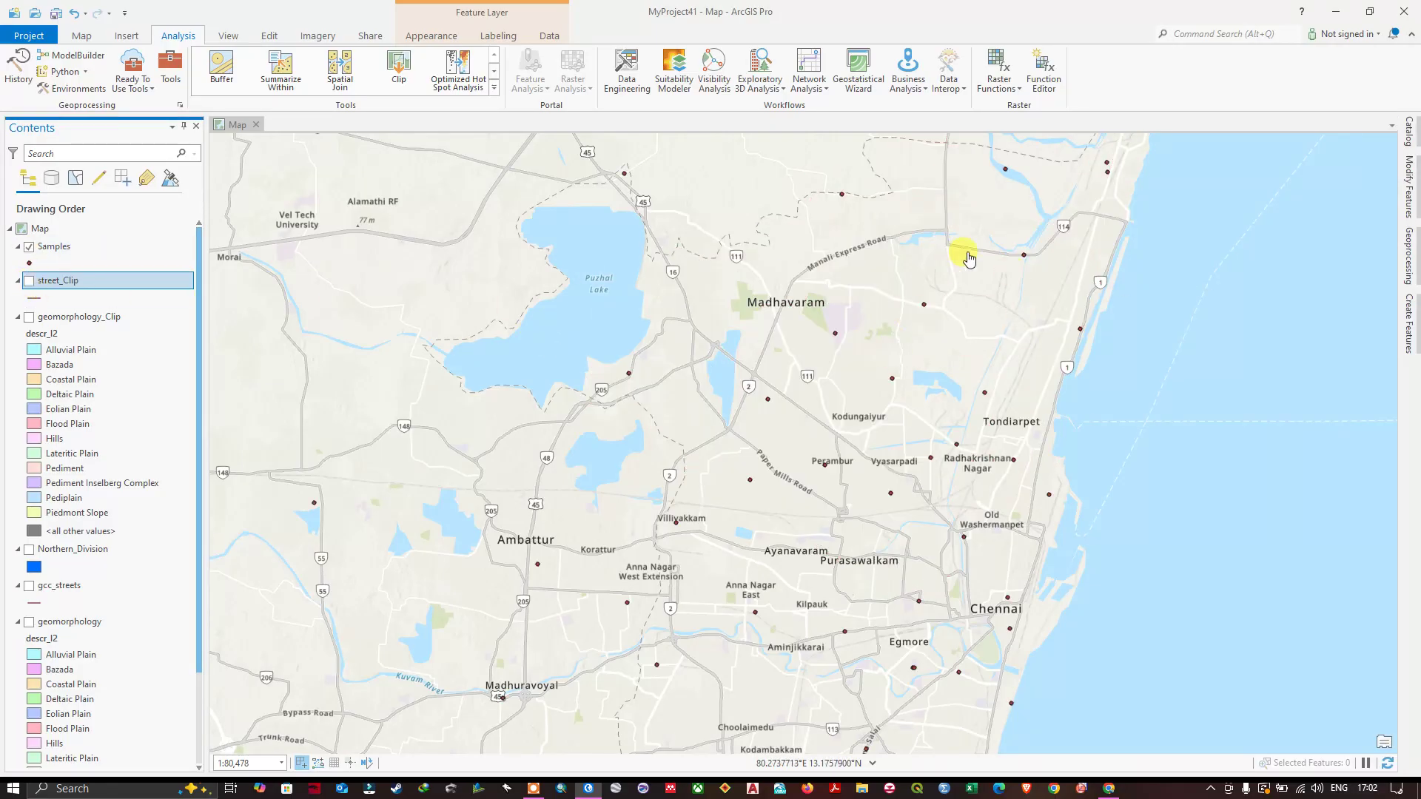
scroll(943, 364, down, 5)
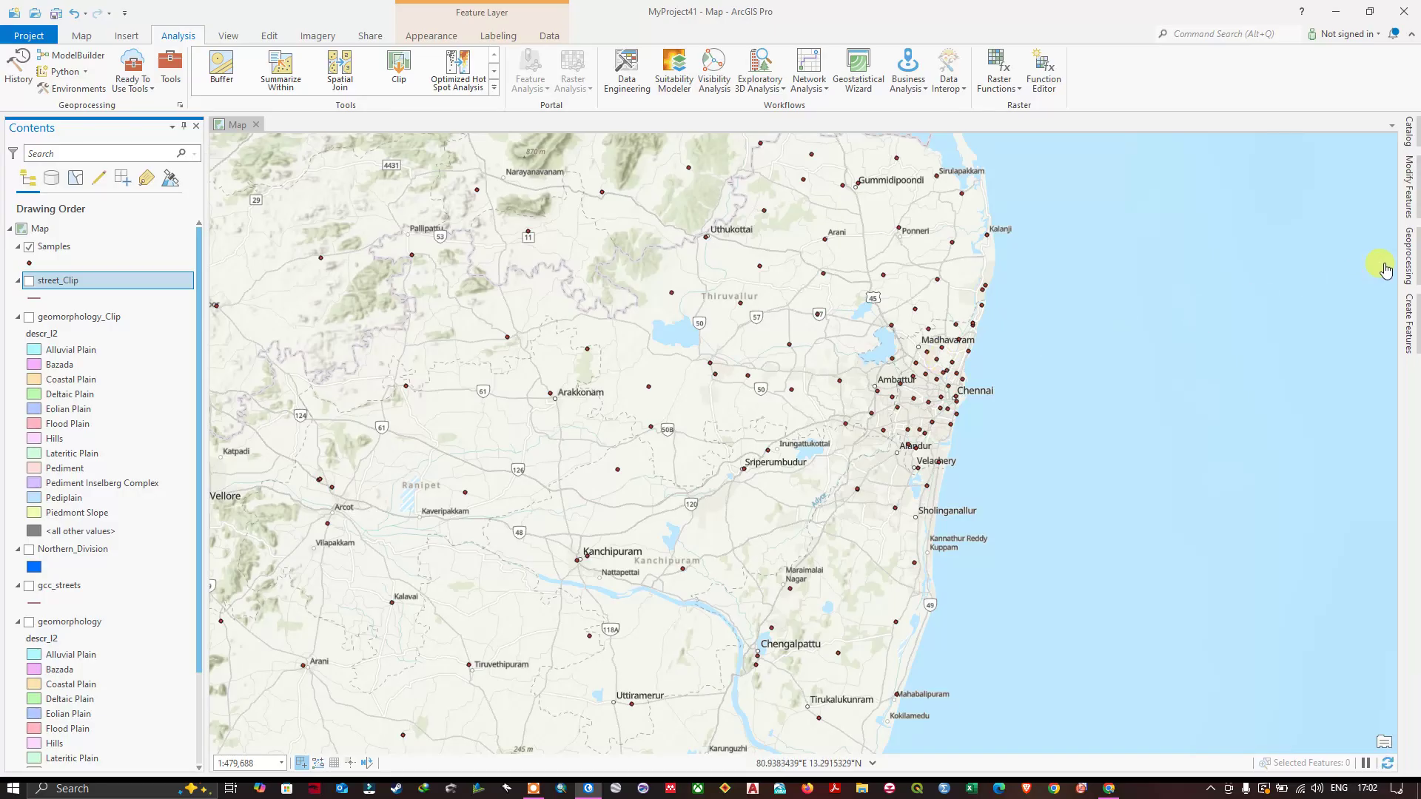
Step: Name the Clip output samples_Clip and run the tool on Samples with Northern_Division as the clip features
click(1406, 251)
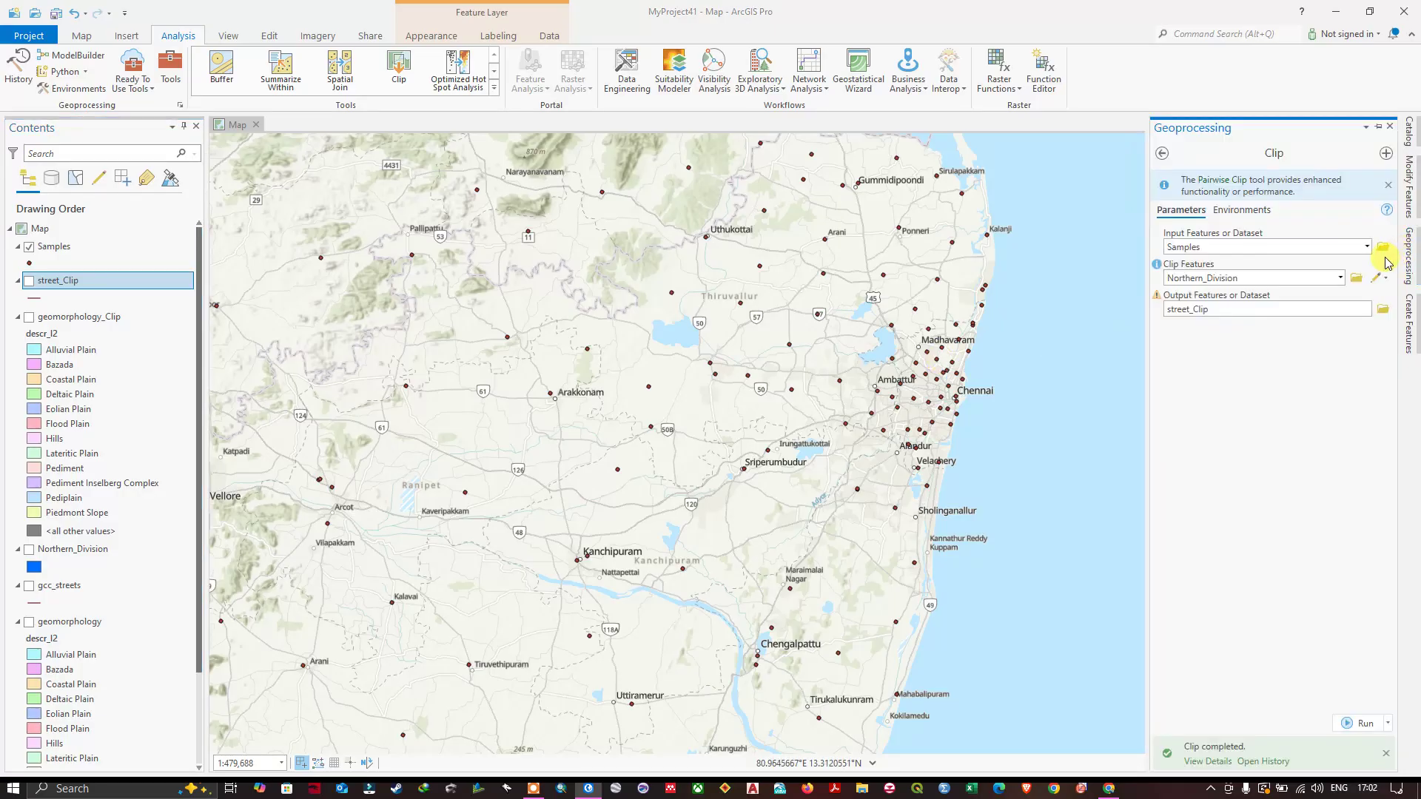
click(1365, 309)
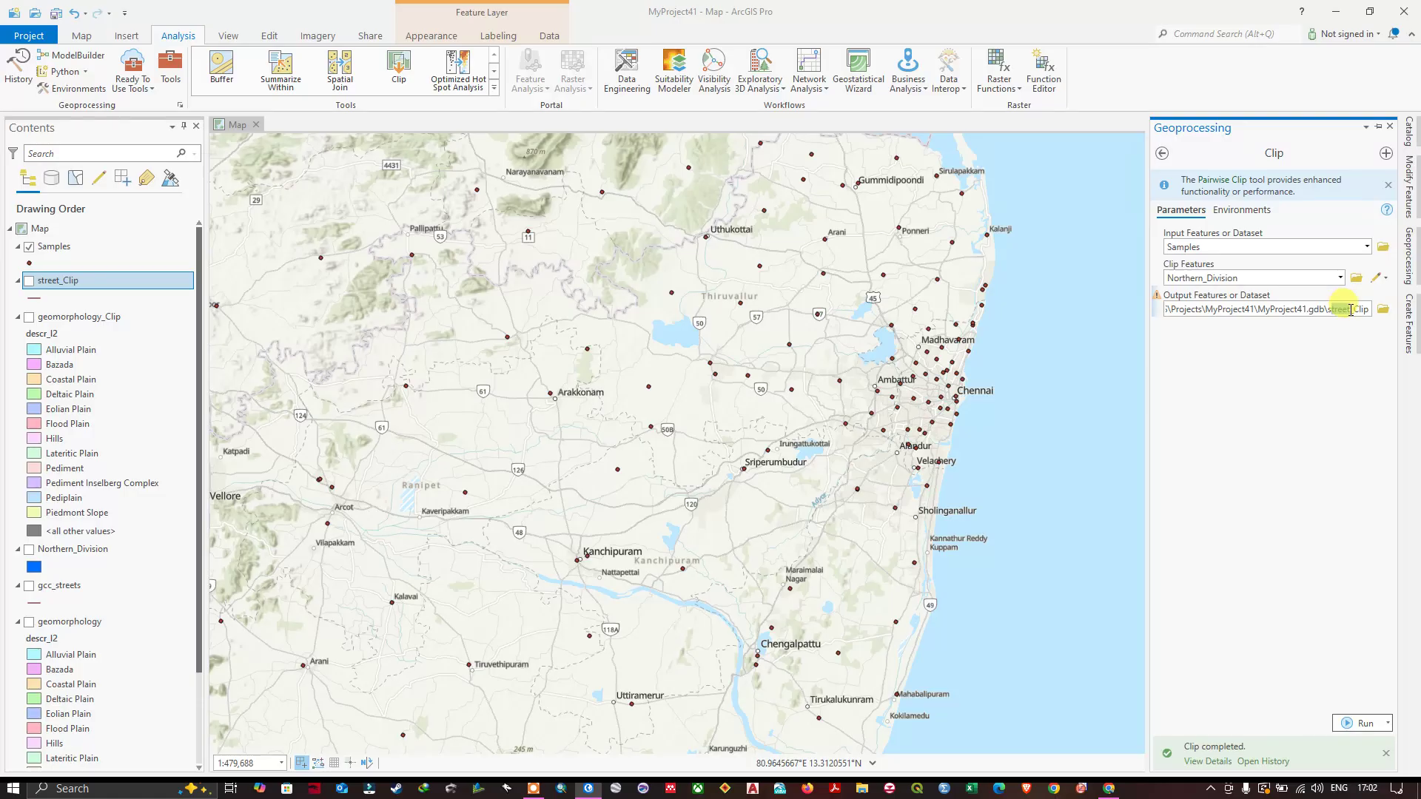
text(samples)
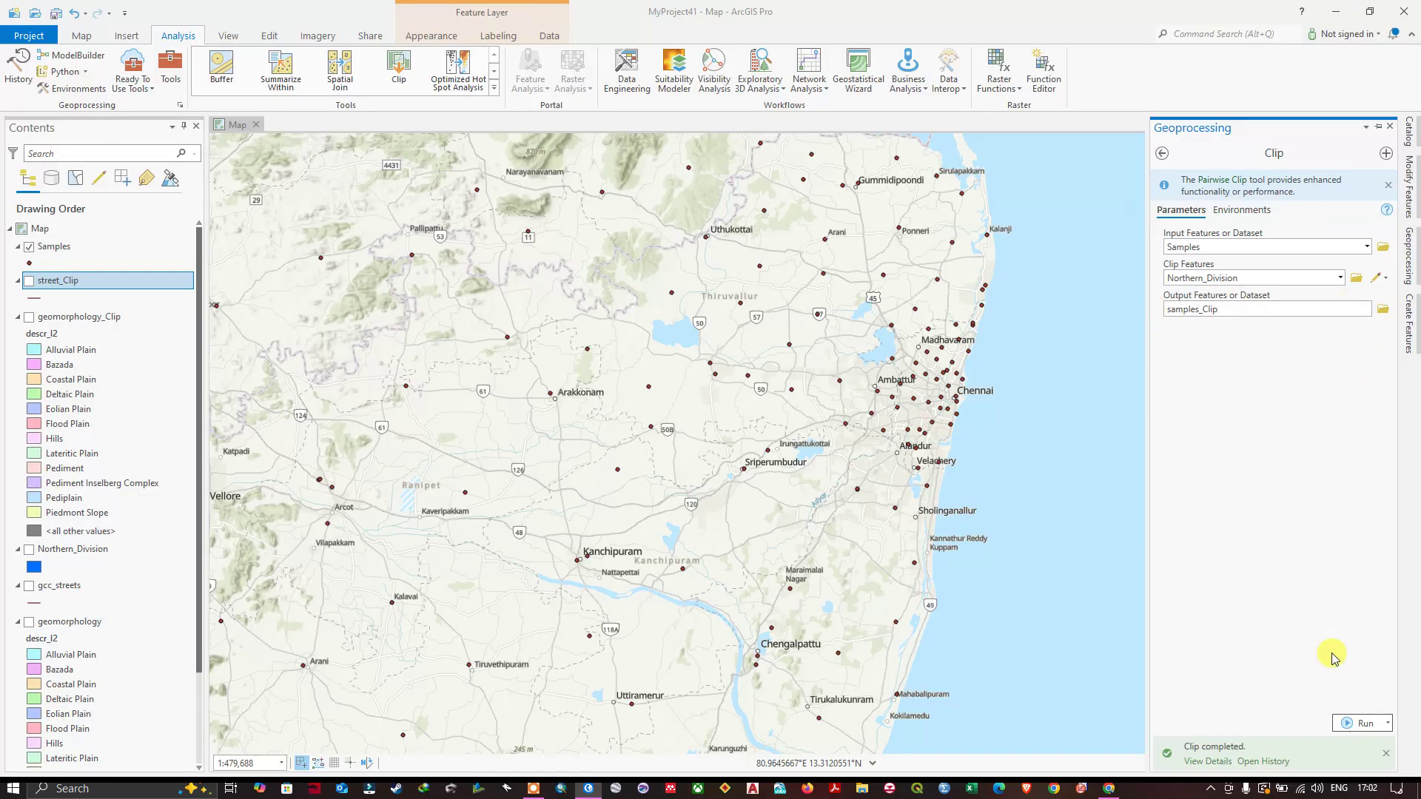
click(1367, 724)
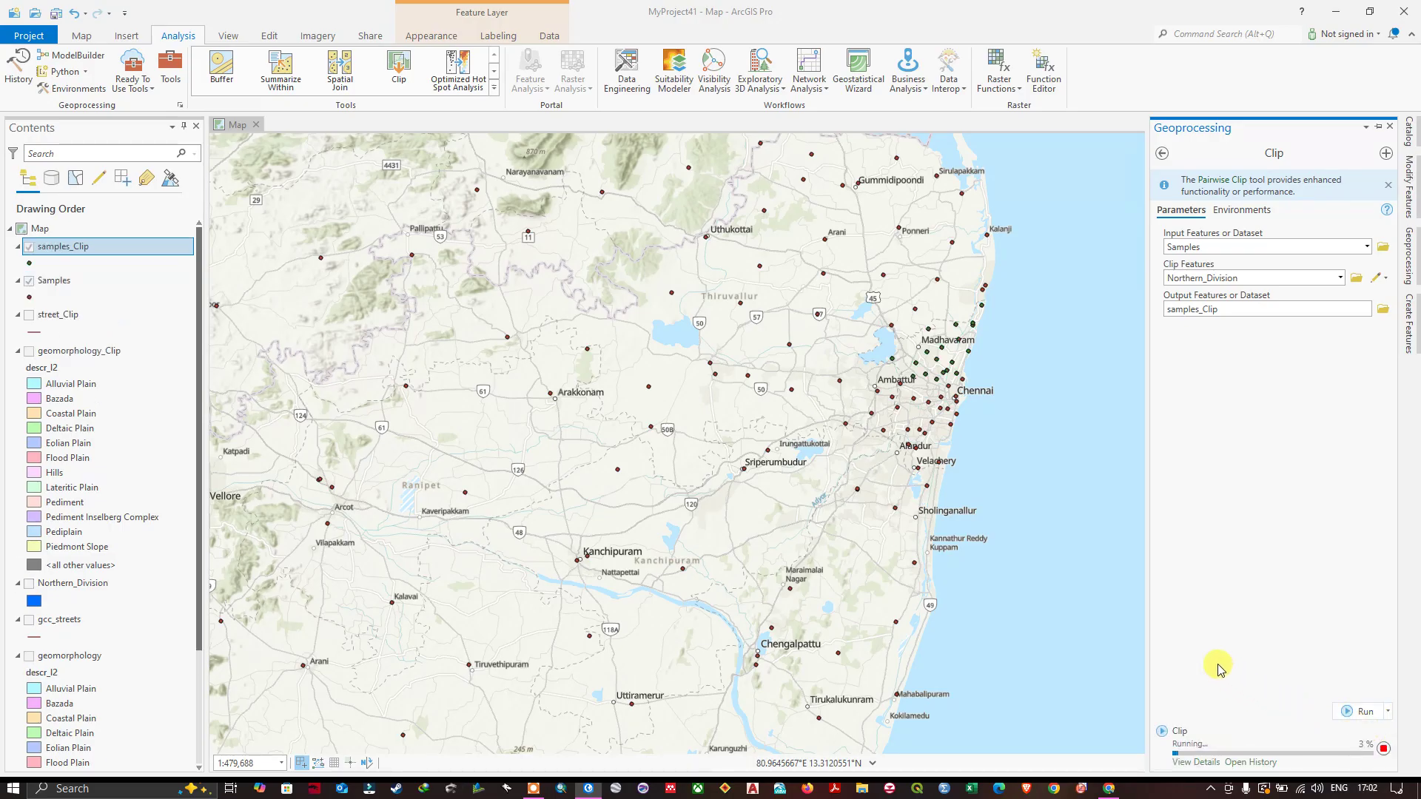
Step: Hide the original Samples layer and turn on Northern_Division to check the clipped points against the boundary
click(29, 280)
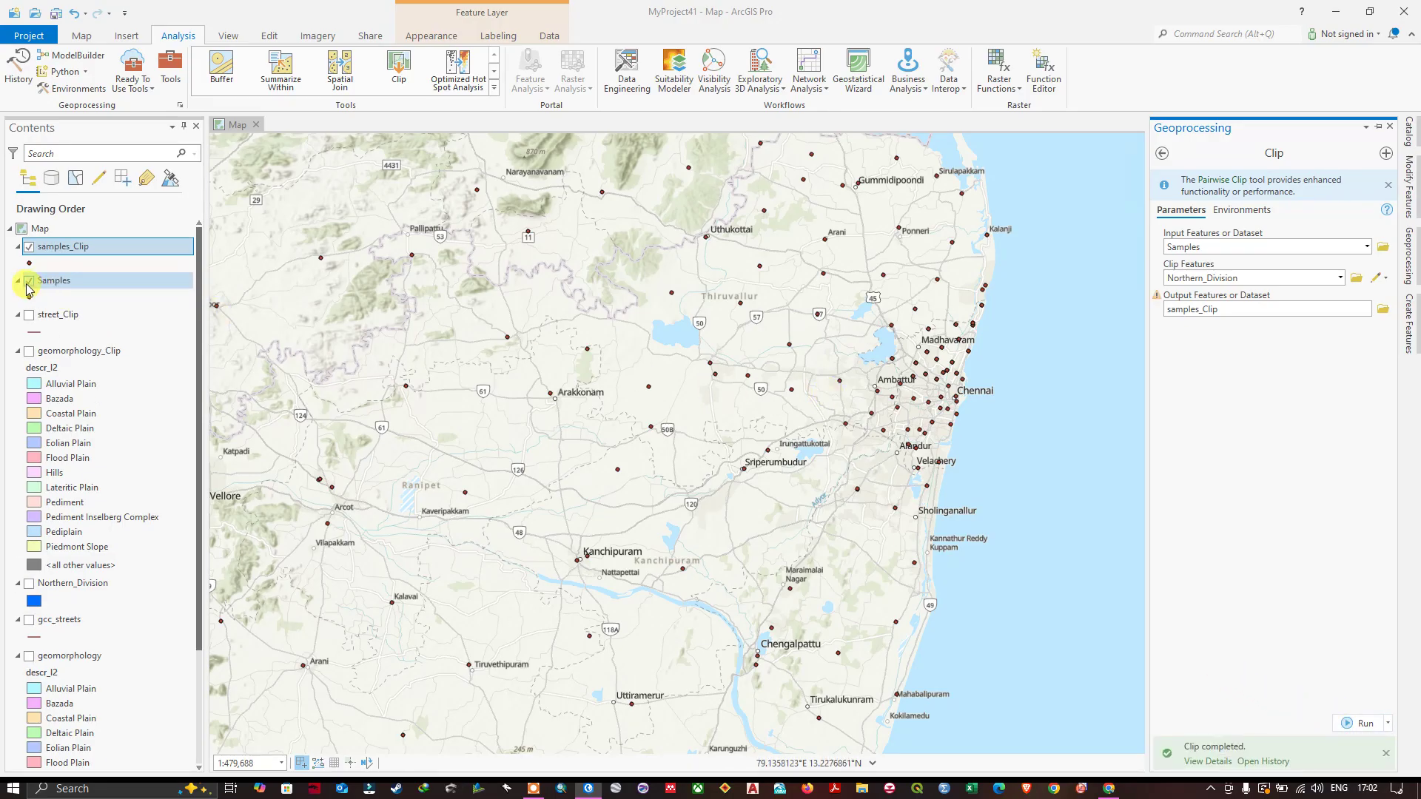
scroll(984, 311, up, 3)
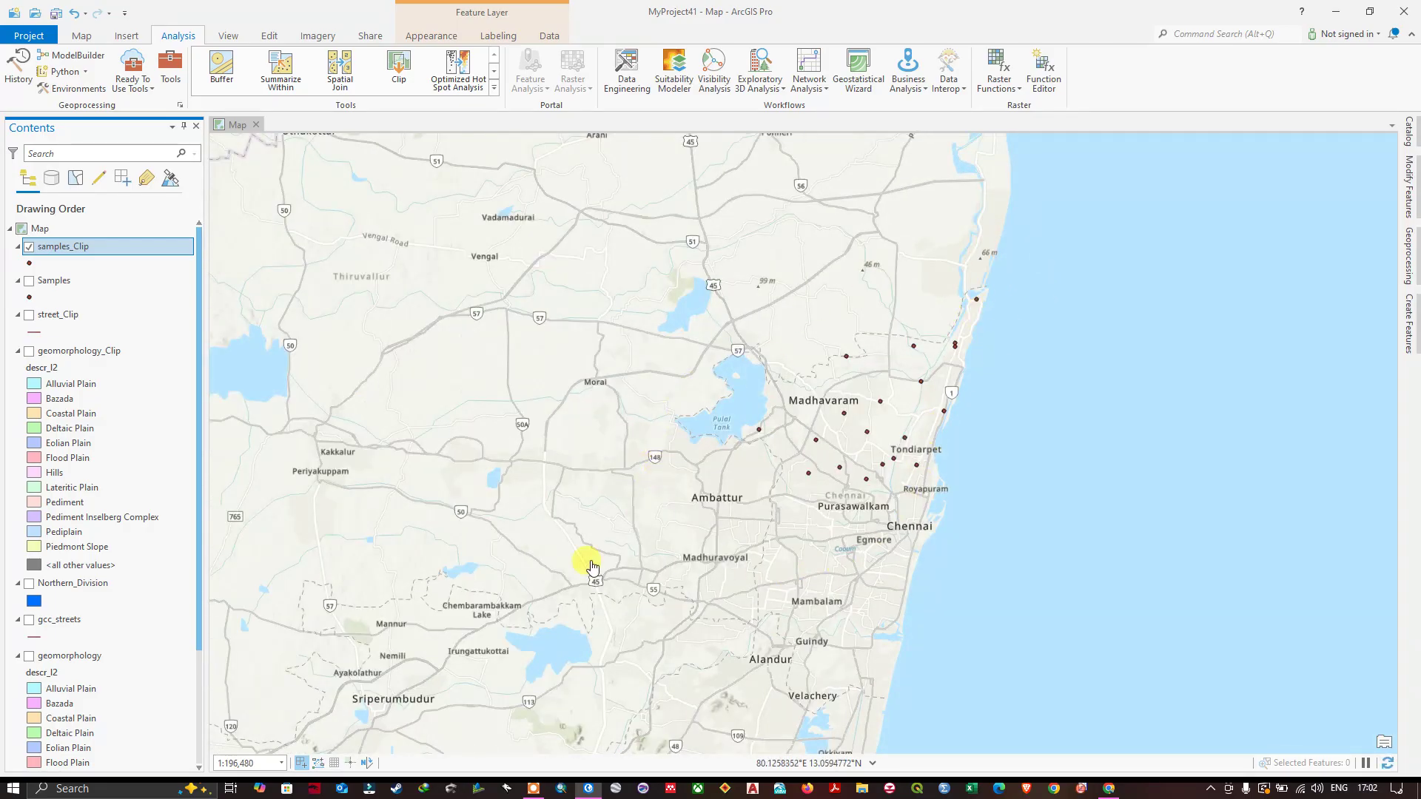
click(29, 588)
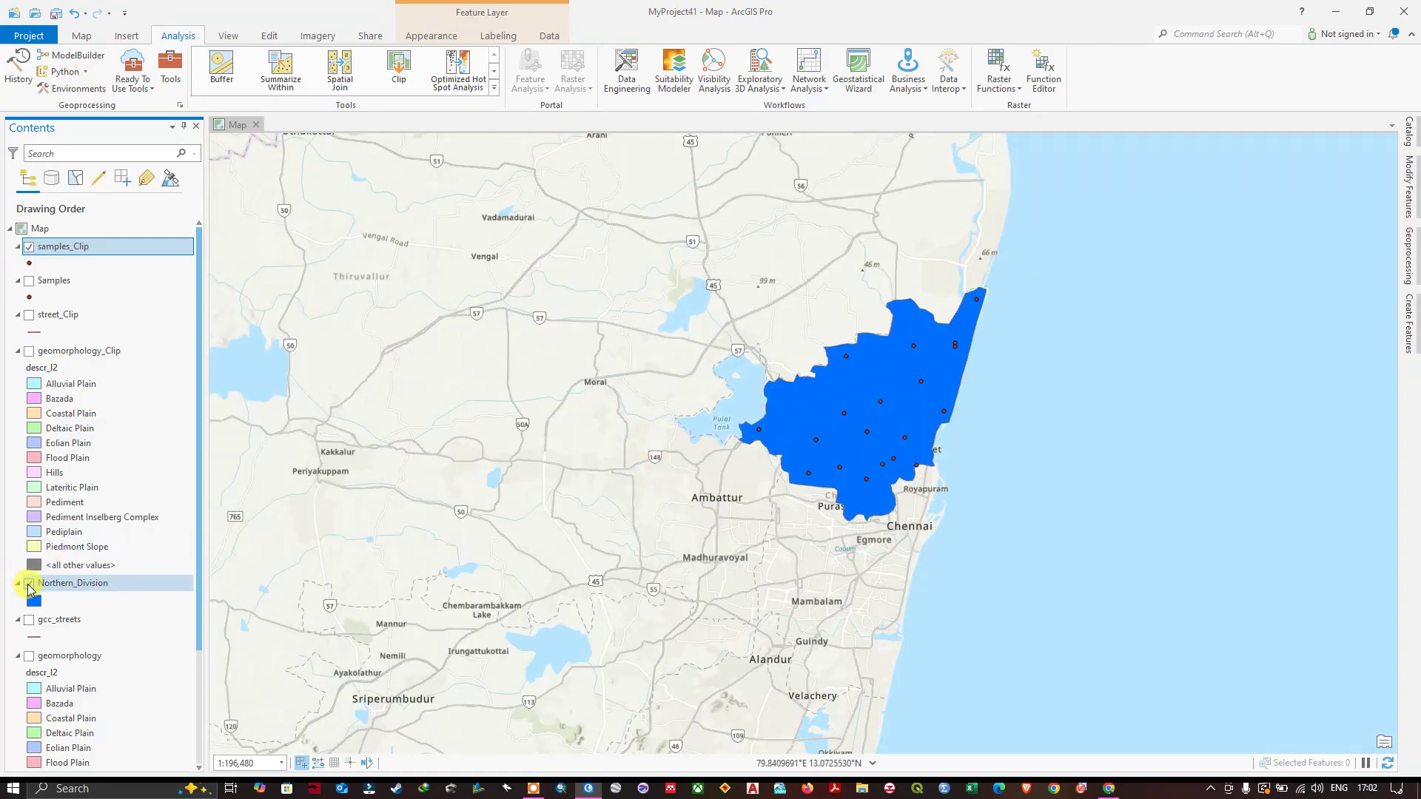
Step: Remove the fill color from the Northern_Division symbol, leaving only its outline around the clipped sample points
right_click(34, 601)
click(56, 392)
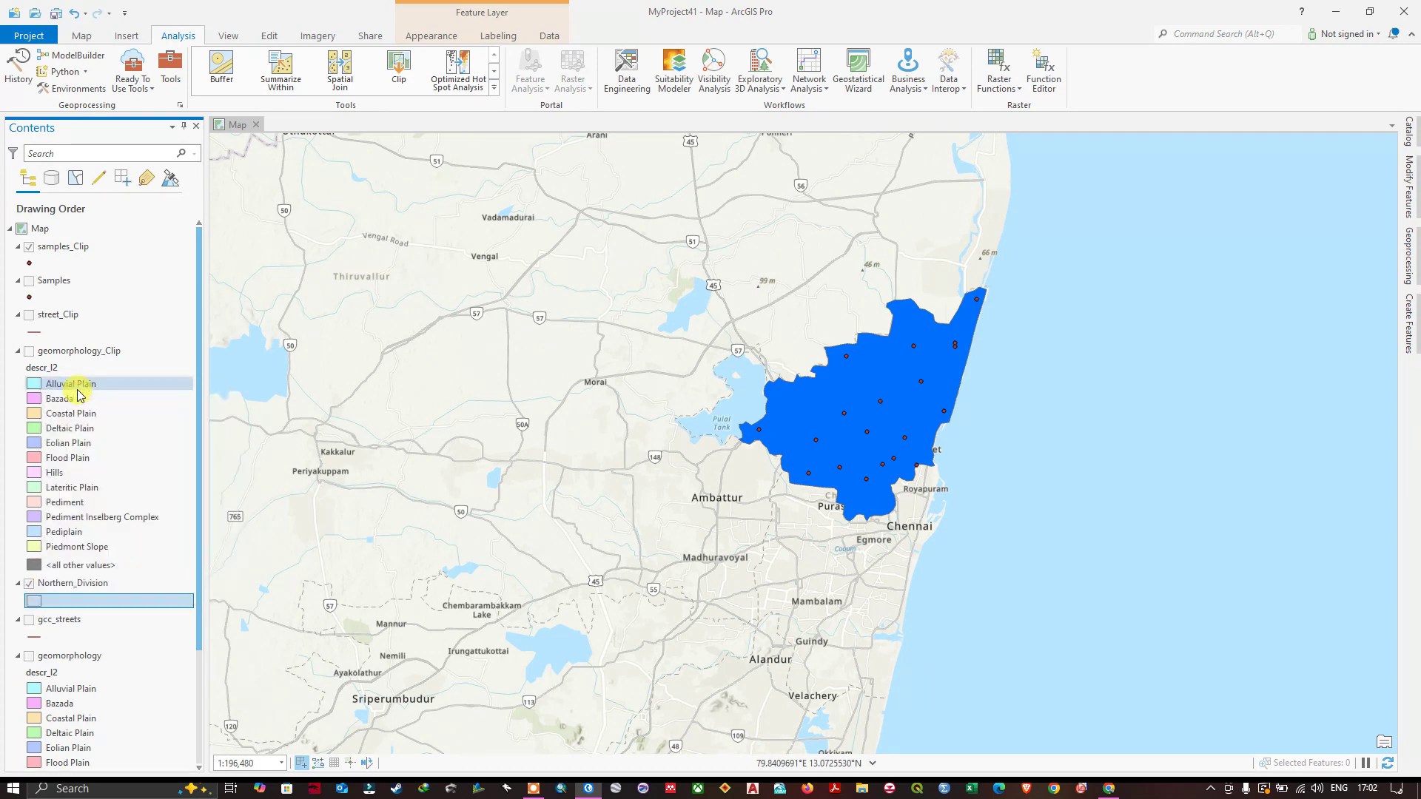
scroll(897, 399, down, 2)
scroll(897, 404, up, 1)
scroll(897, 403, up, 2)
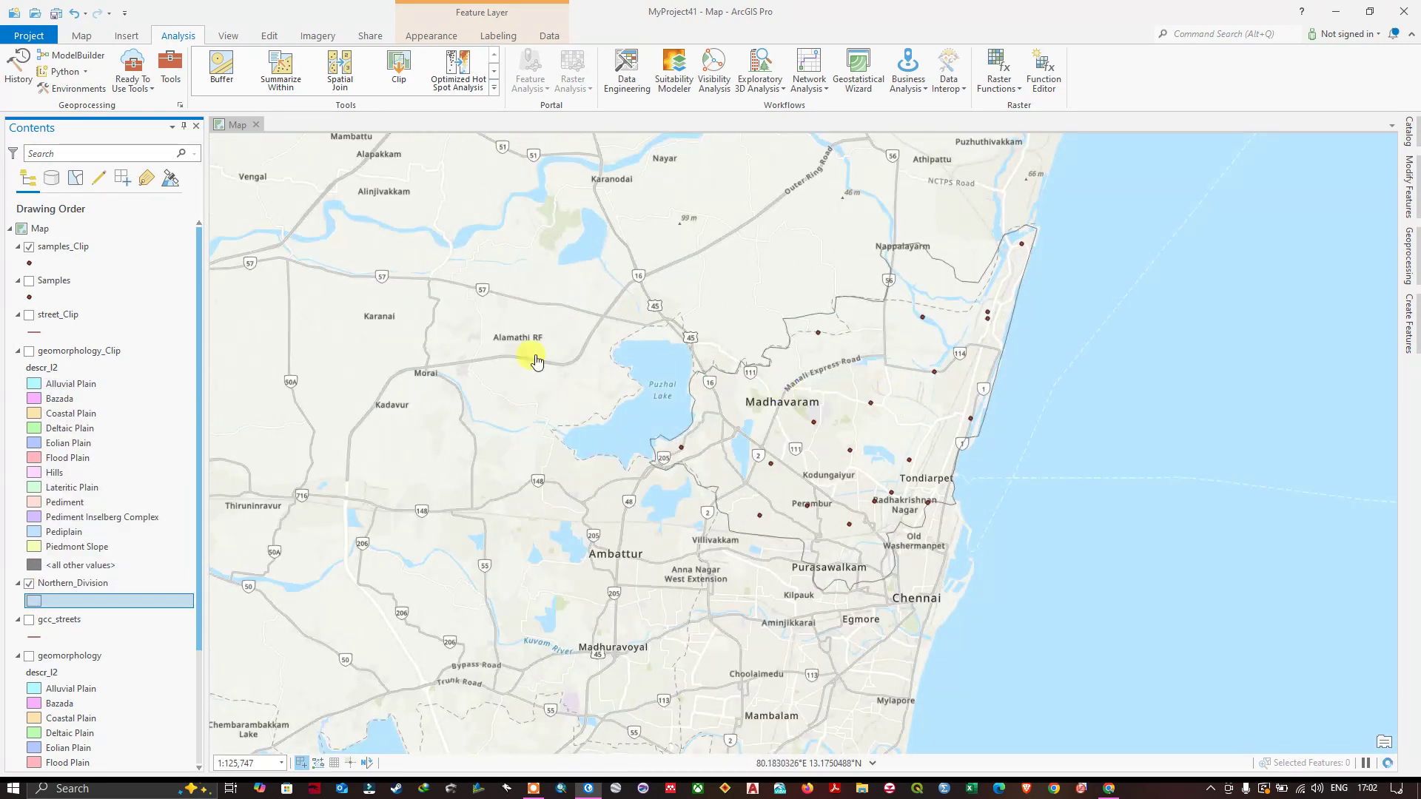
Step: Compare street_Clip and geomorphology_Clip with the Northern_Division outline by toggling each layer's visibility
click(29, 315)
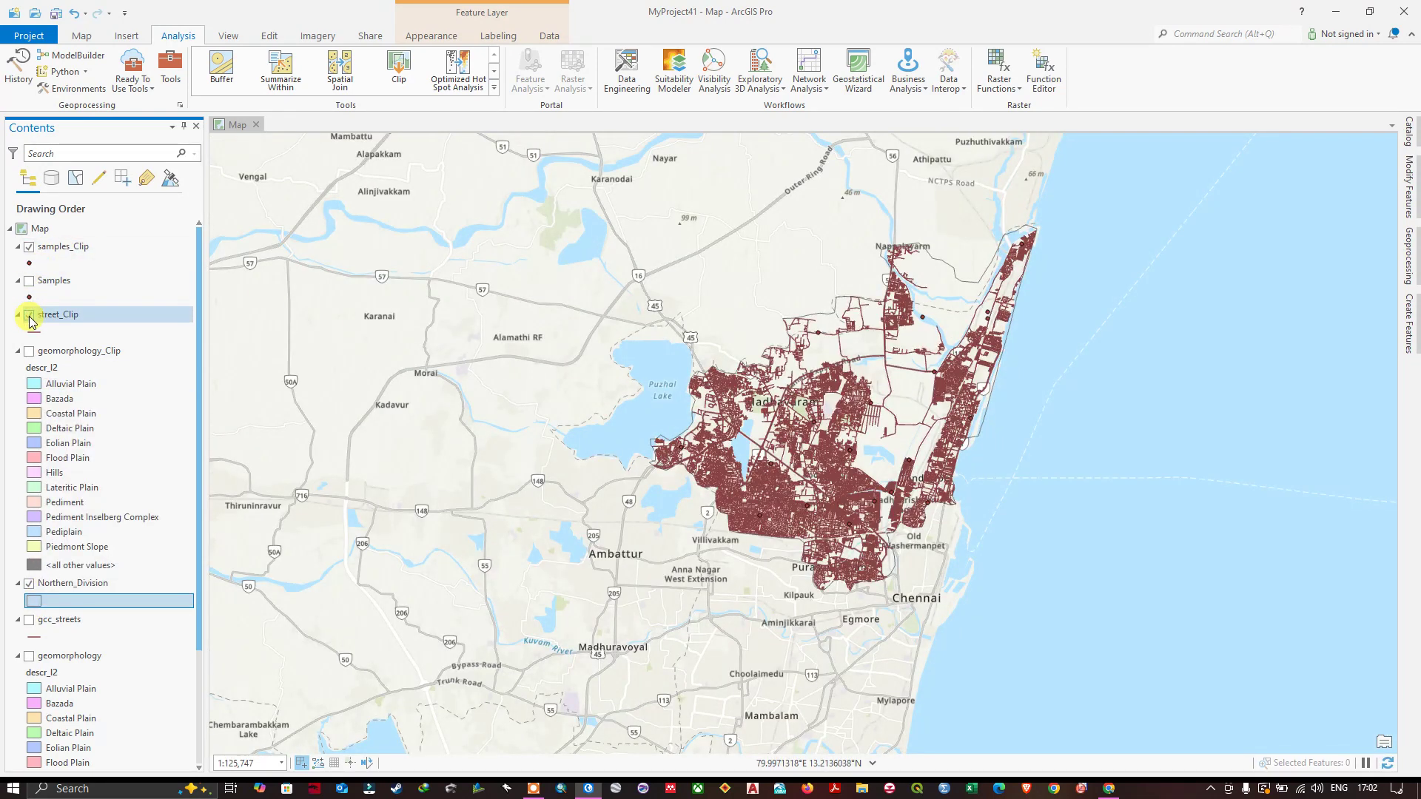
click(29, 315)
click(29, 351)
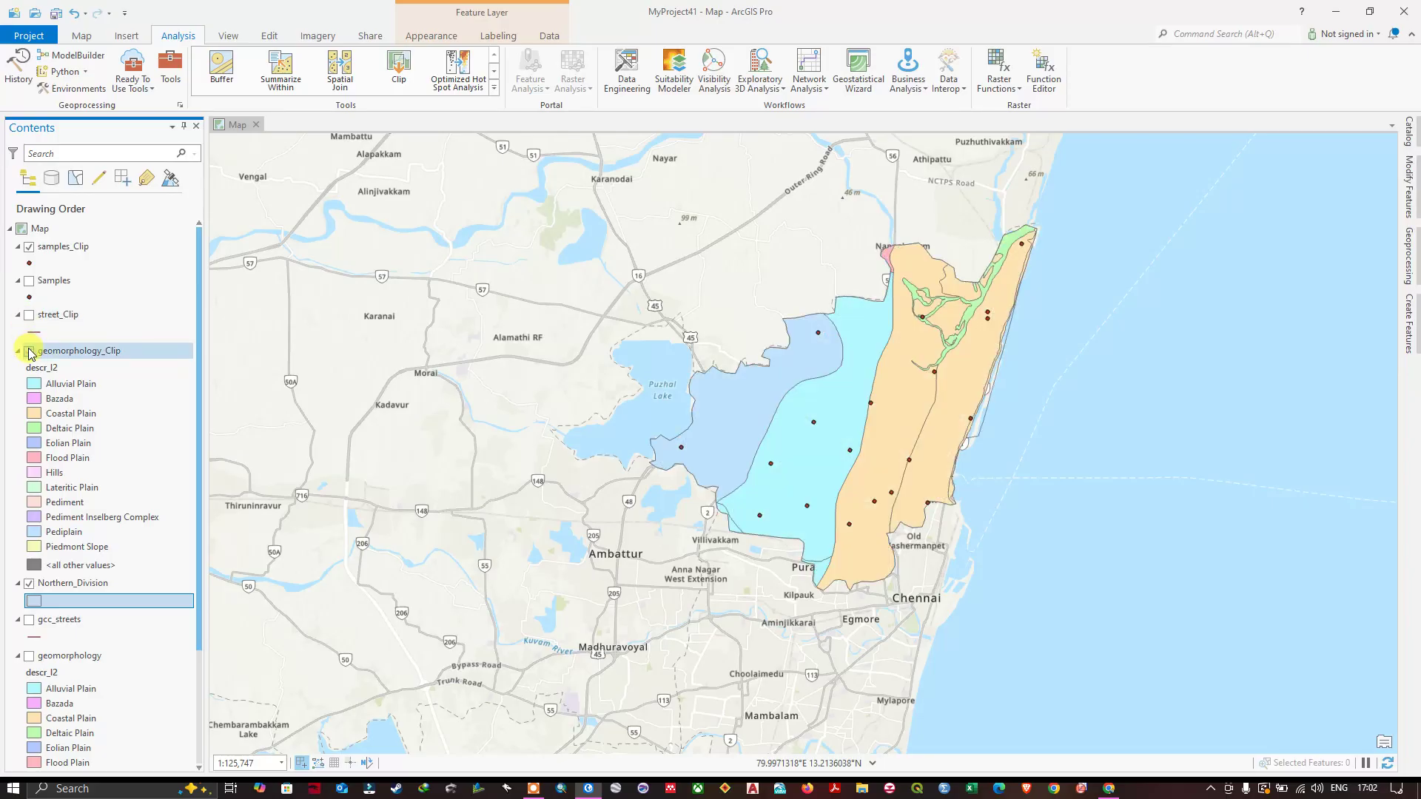
click(29, 351)
scroll(707, 361, down, 1)
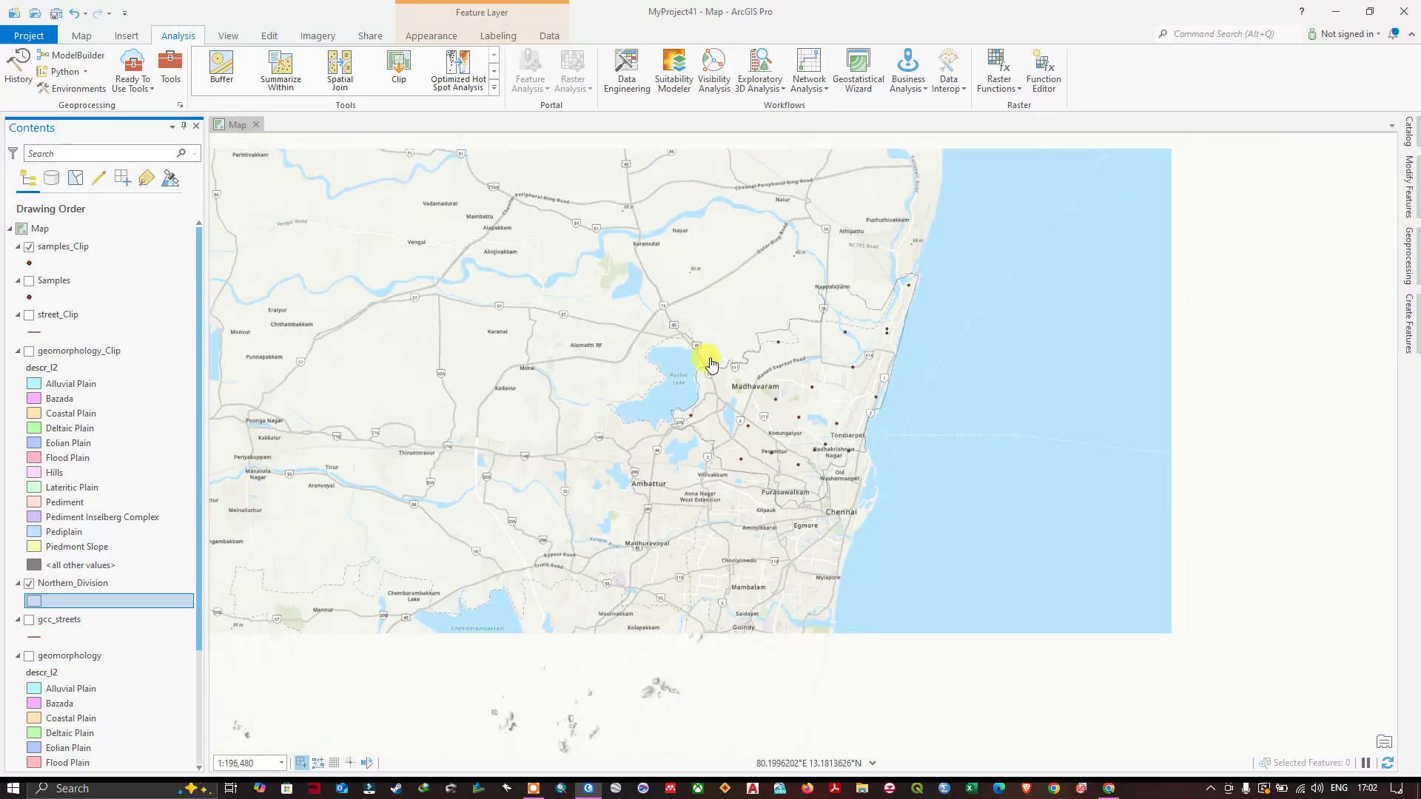
Step: Review the layers offered as clip features in the Clip tool, keeping Northern_Division selected
click(1409, 263)
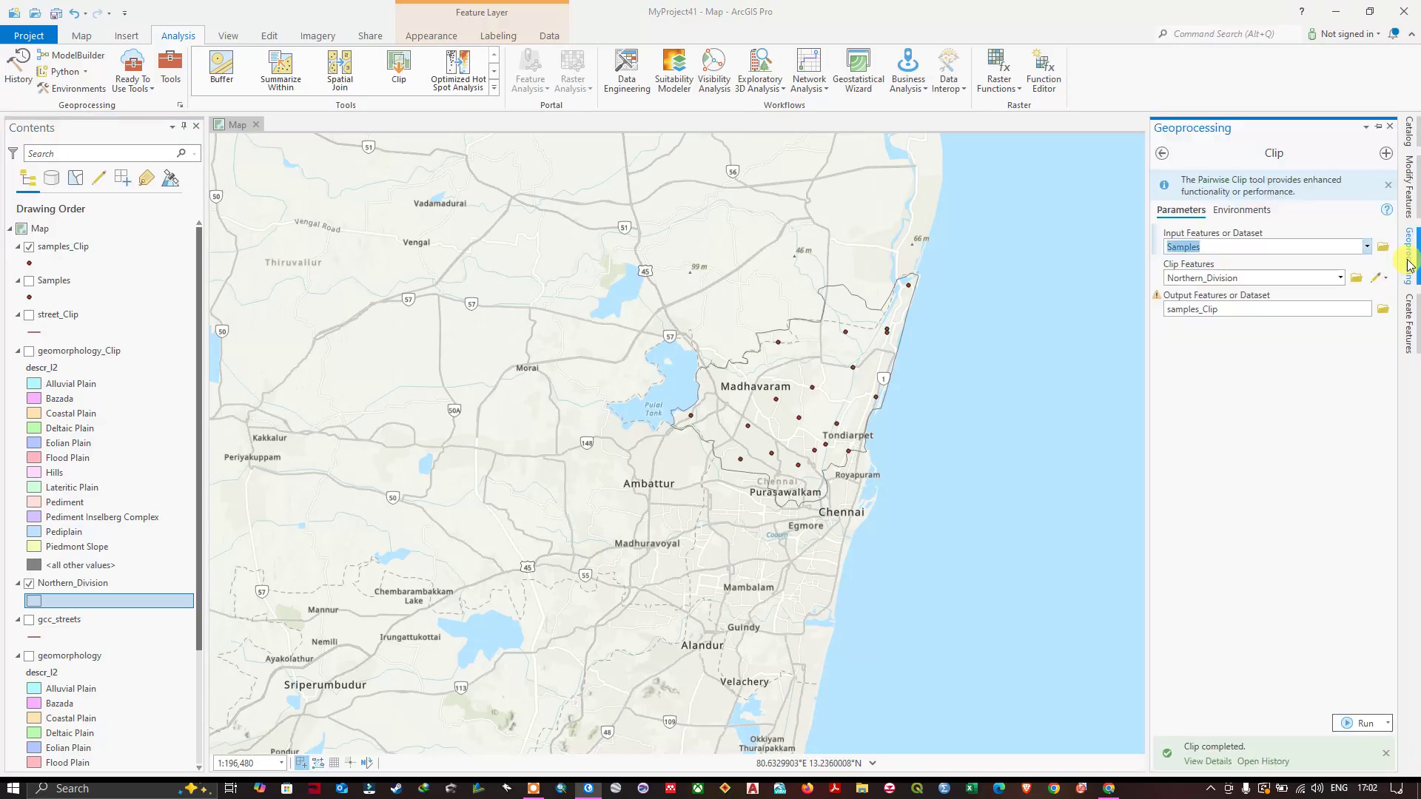
click(1340, 277)
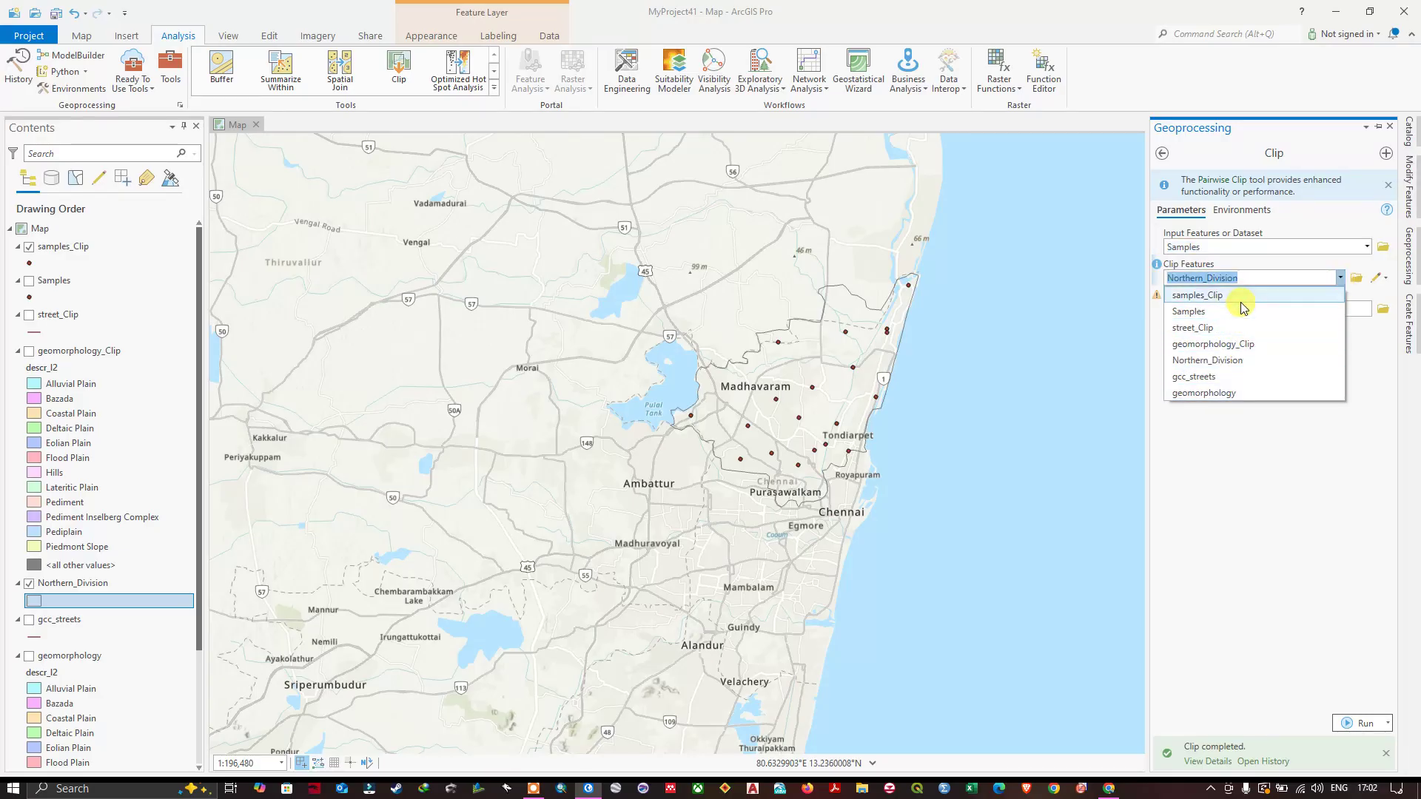
click(1263, 420)
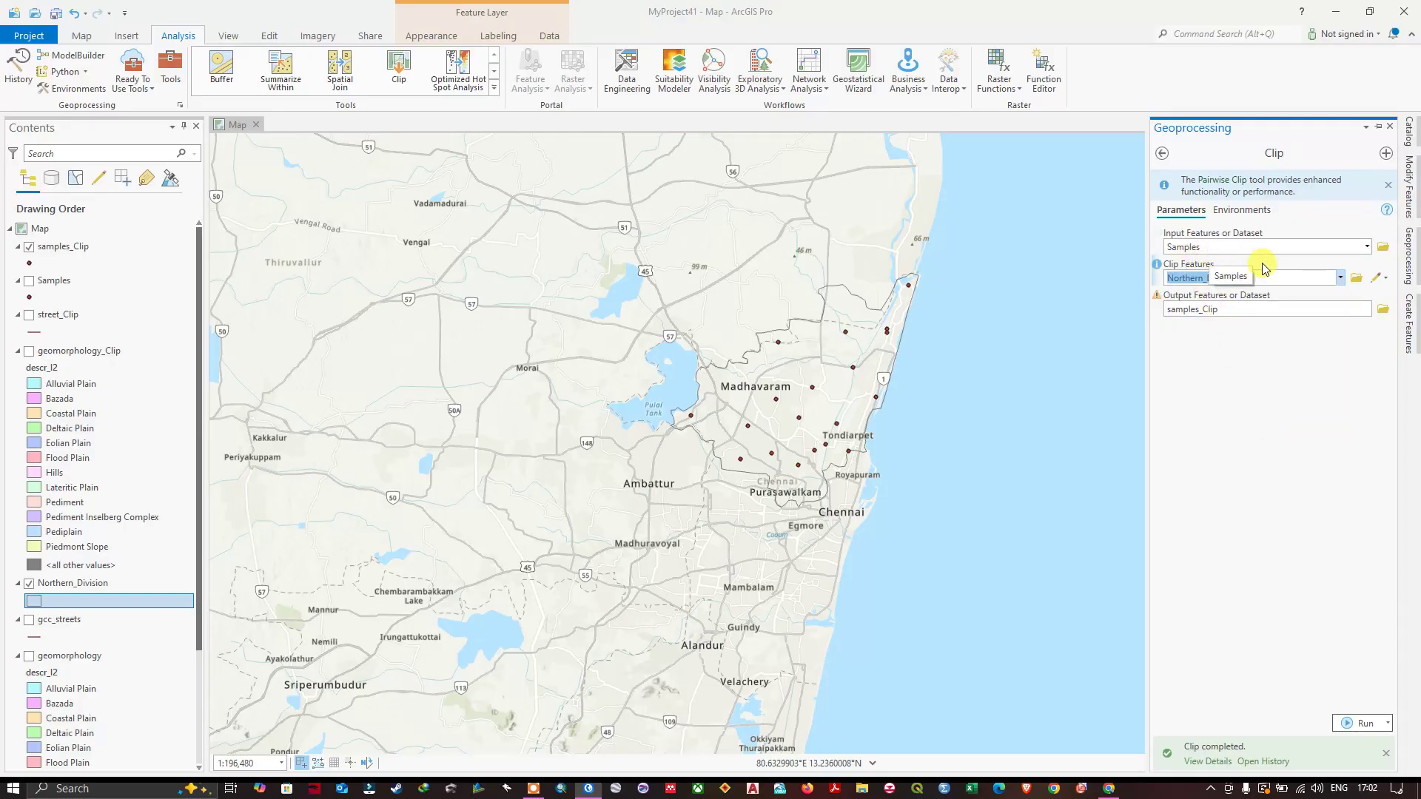
click(1342, 280)
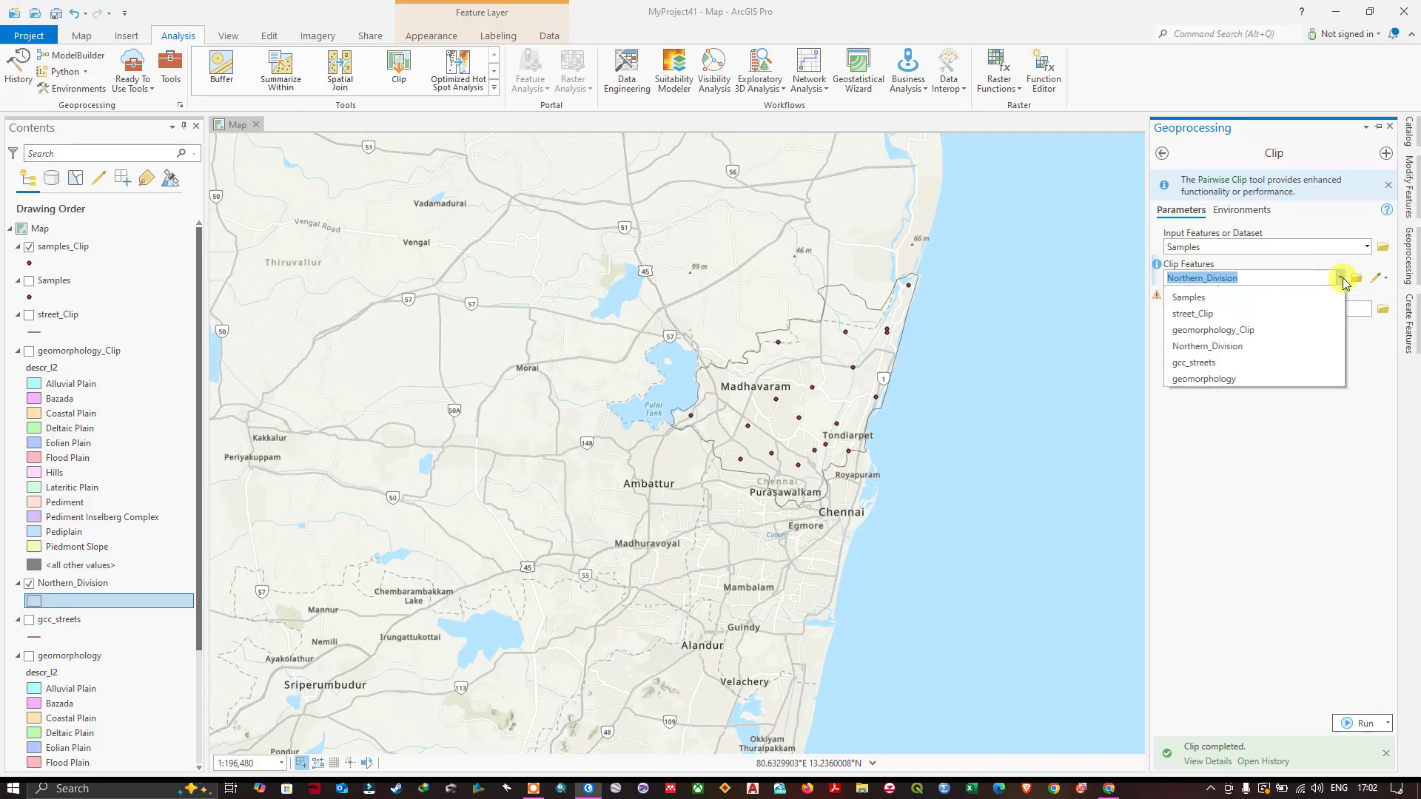
click(1272, 446)
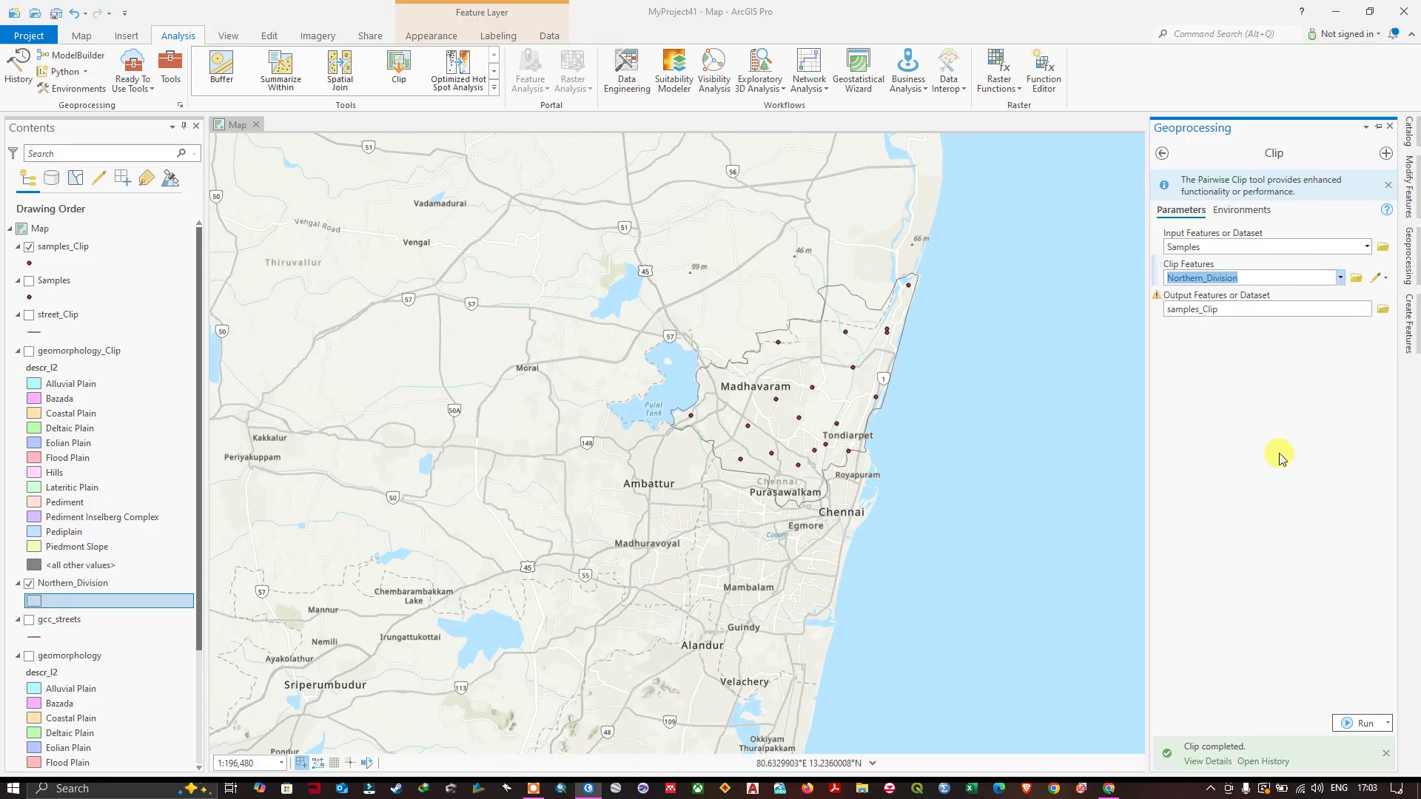